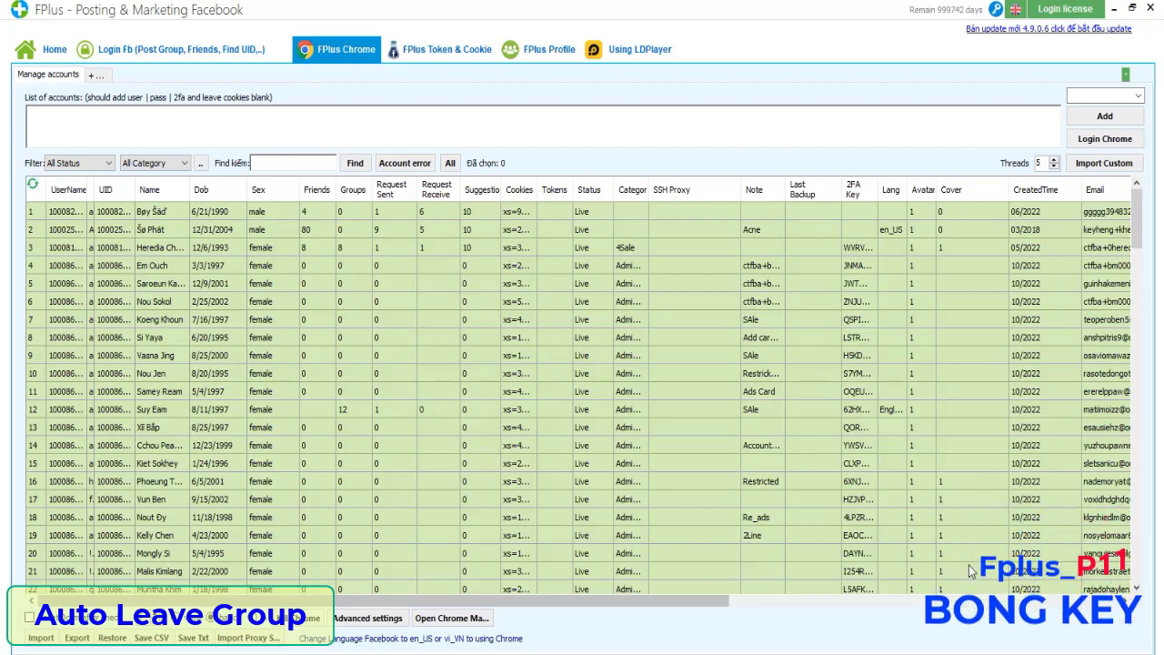
Step: Create a Leave Group task and load the six accounts in rows 137 to 142 into it
left_click(94, 75)
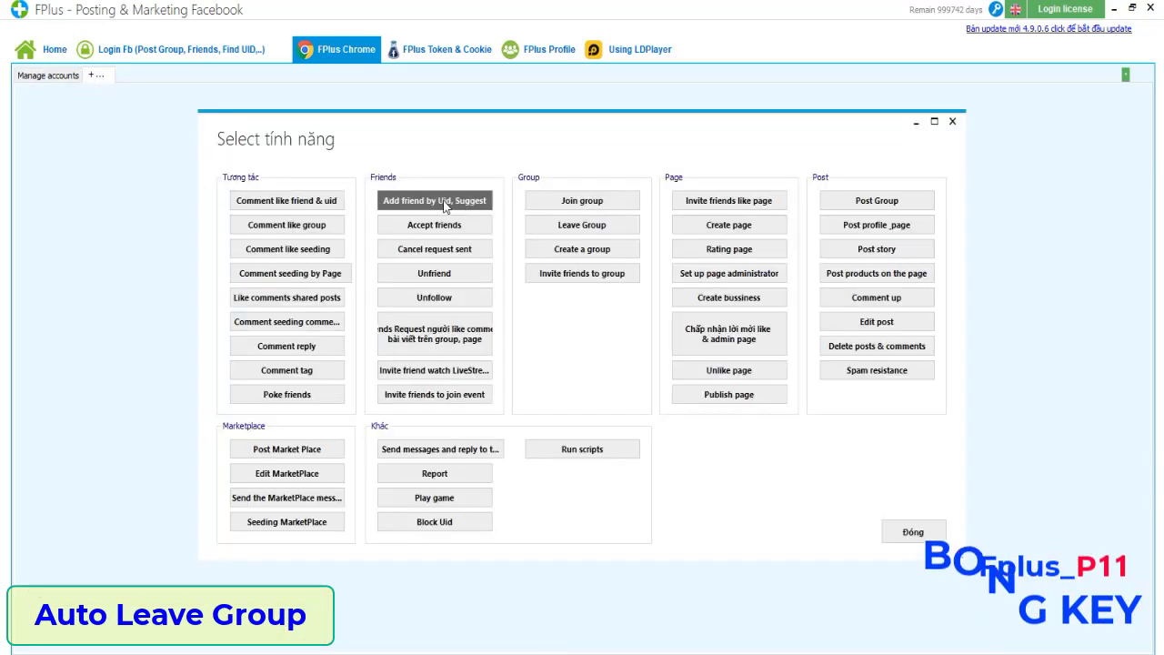
left_click(580, 228)
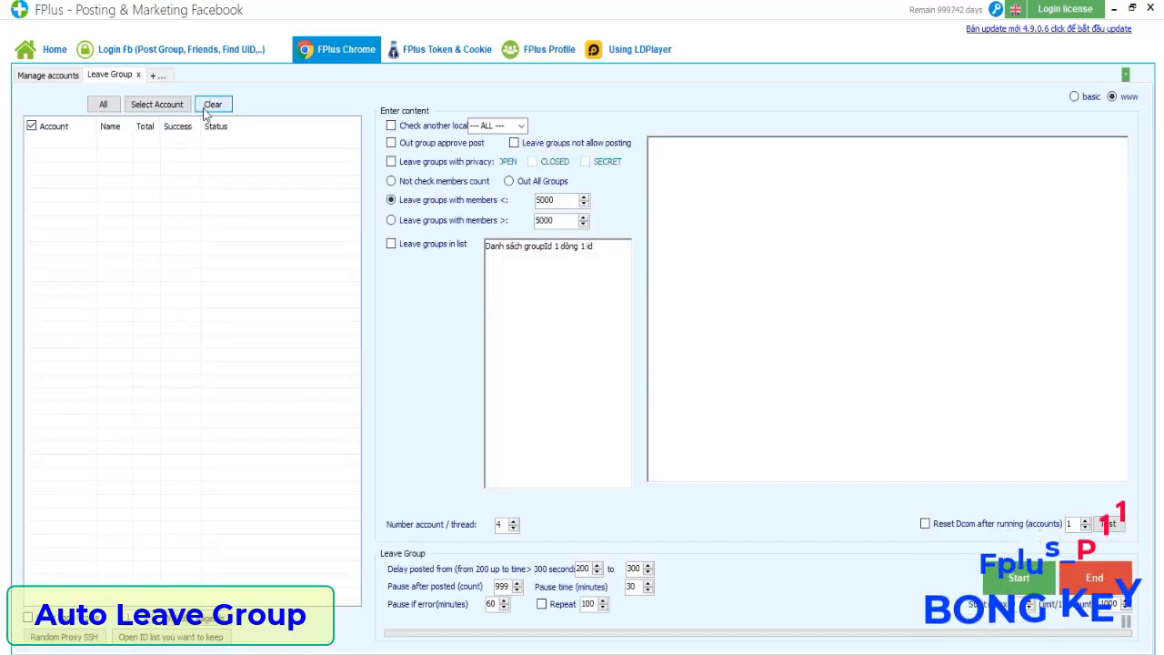
left_click(156, 104)
scroll(380, 302, "down", 7)
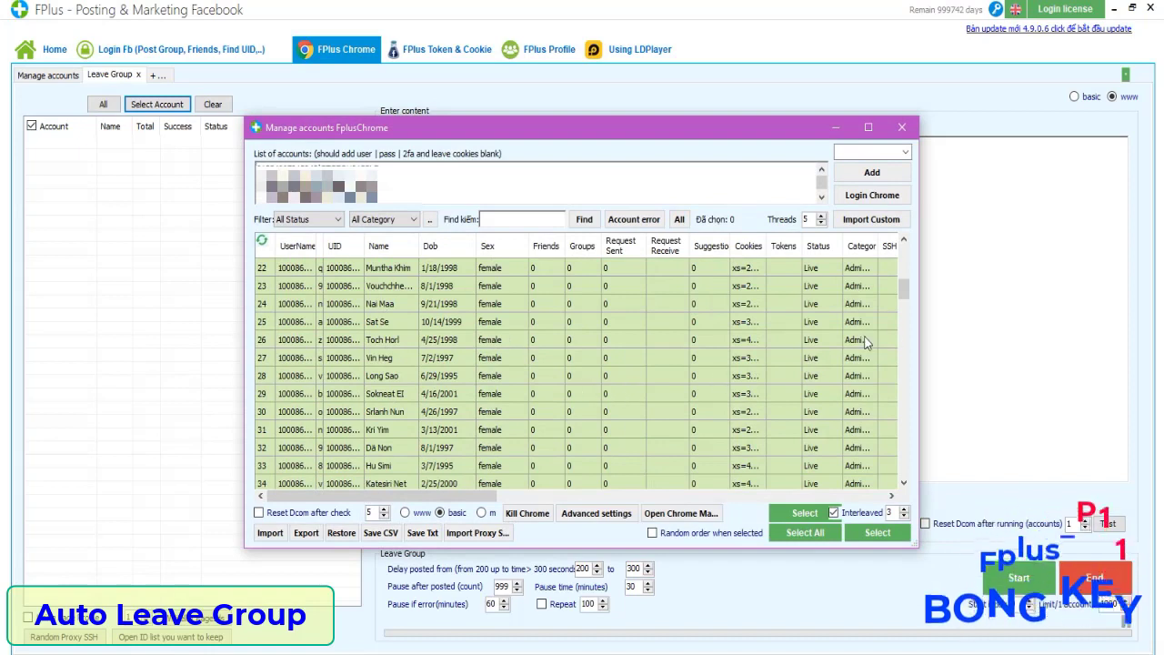
scroll(901, 305, "down", 20)
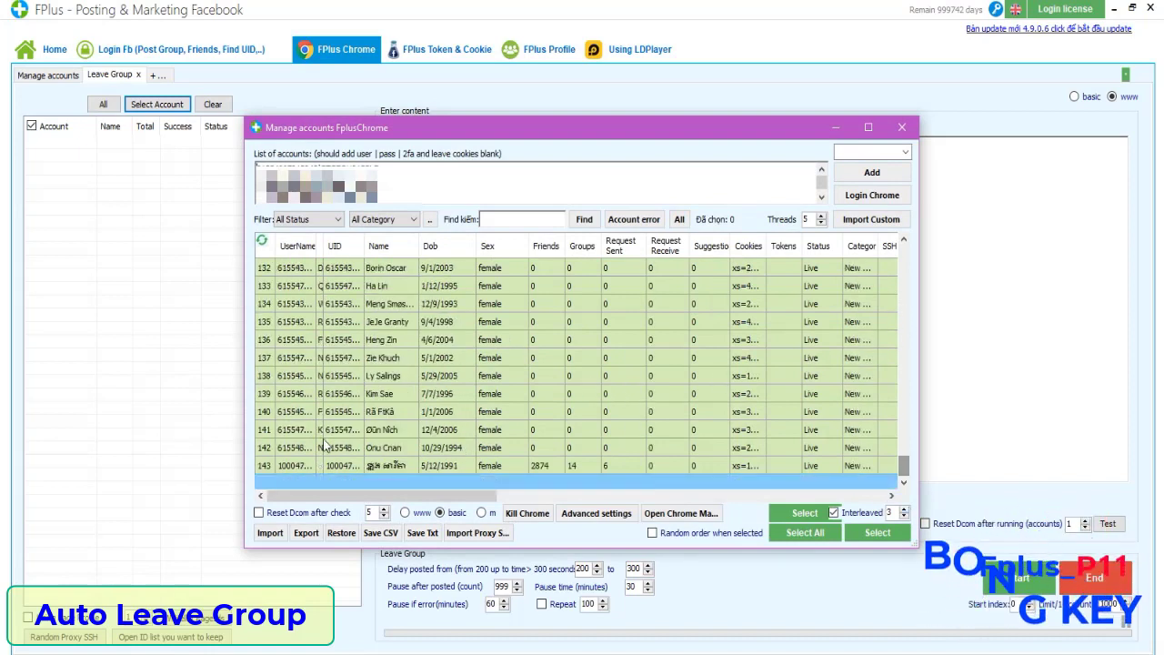
mouse_move(434, 452)
left_mouse_down()
mouse_move(423, 361)
mouse_move(446, 454)
left_mouse_up()
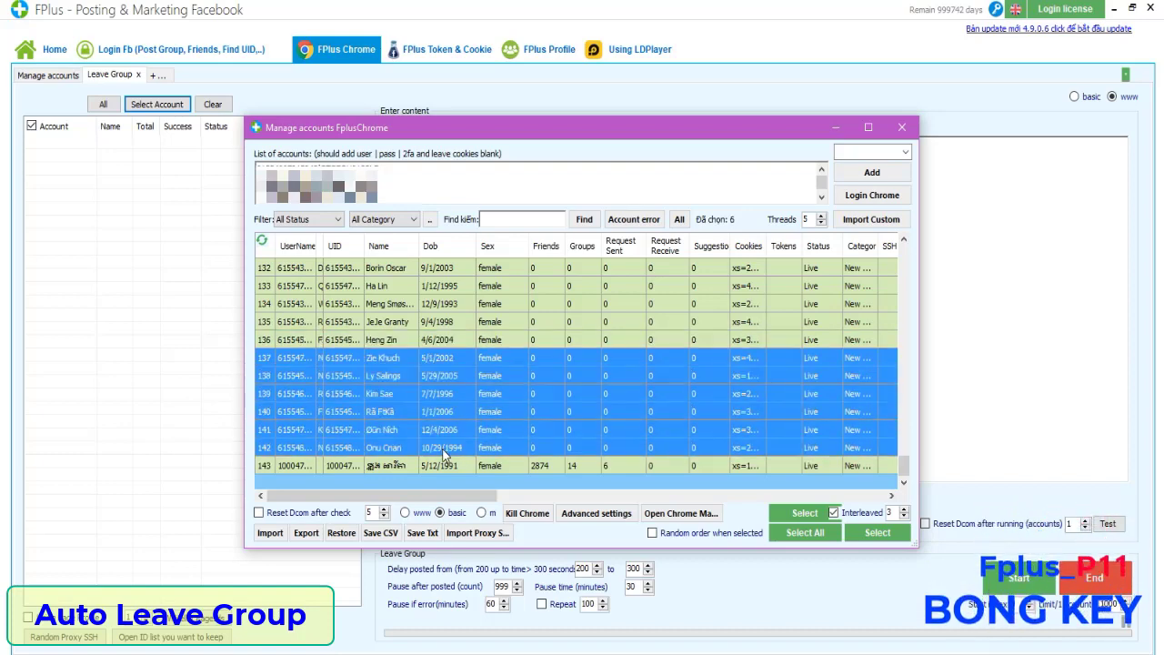
left_click(877, 532)
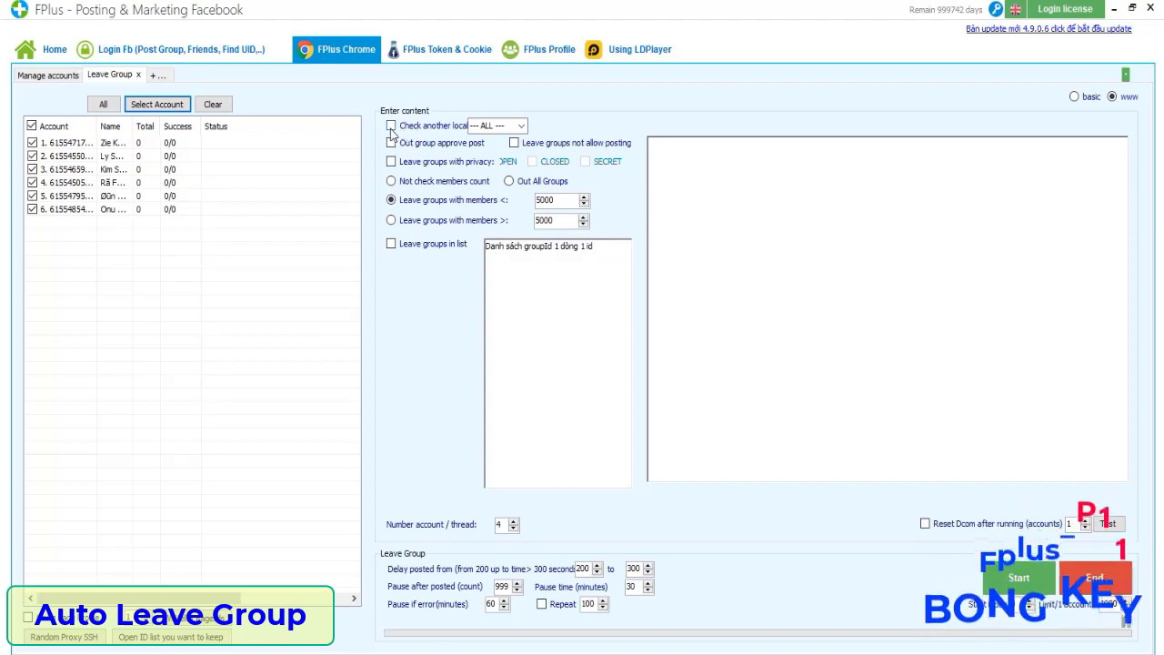
left_click(520, 126)
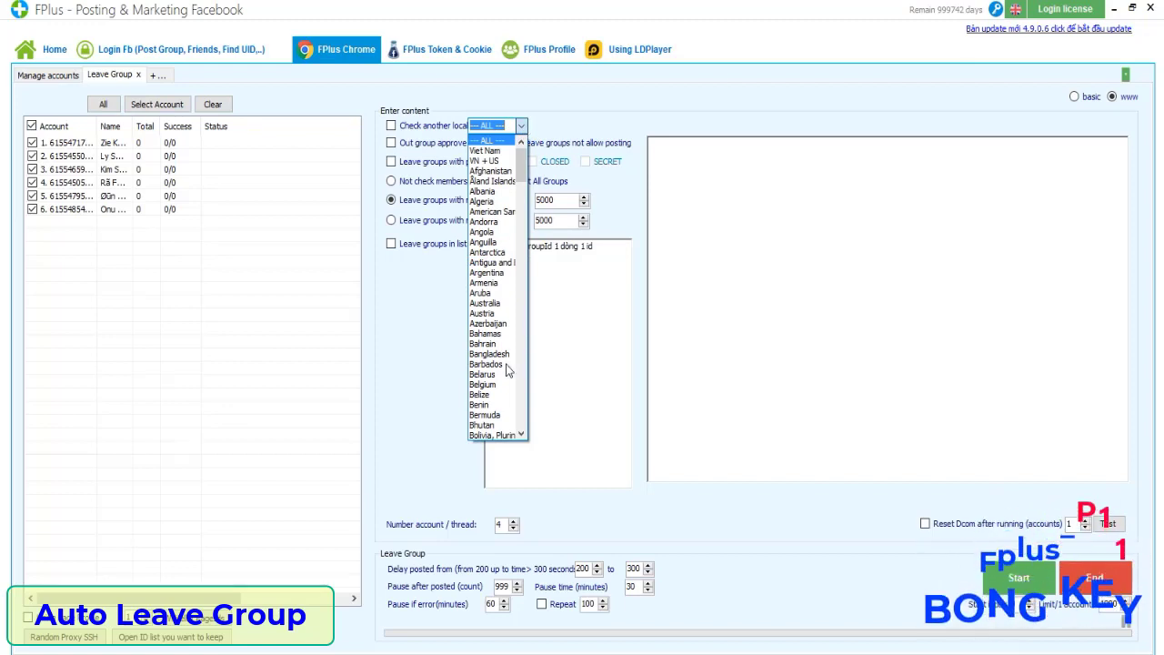
key("Escape")
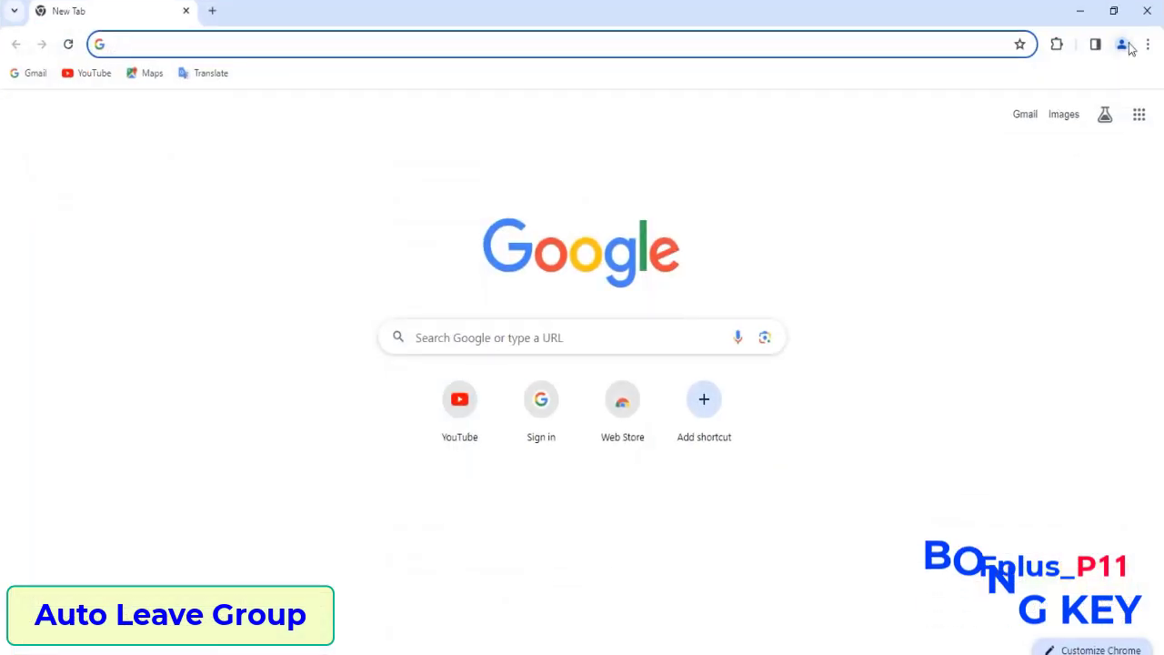
Step: Switch to Chrome, open the profile of the Facebook account being checked, and load its bookmarked Facebook page
left_click(1121, 45)
scroll(992, 449, "down", 5)
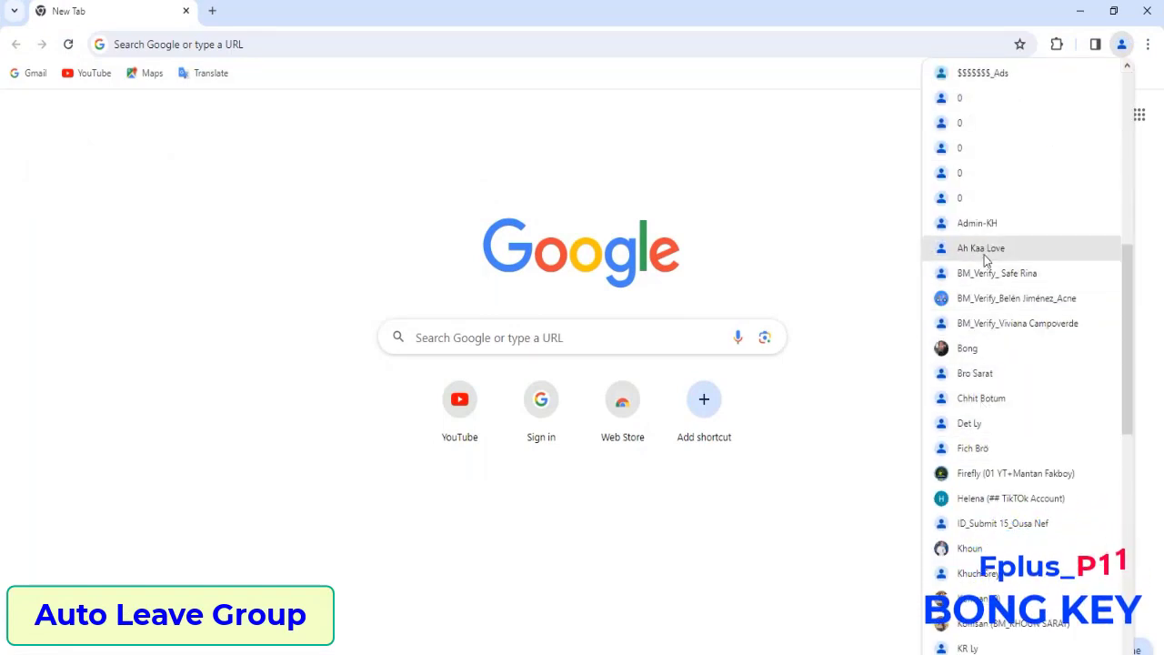
left_click(975, 448)
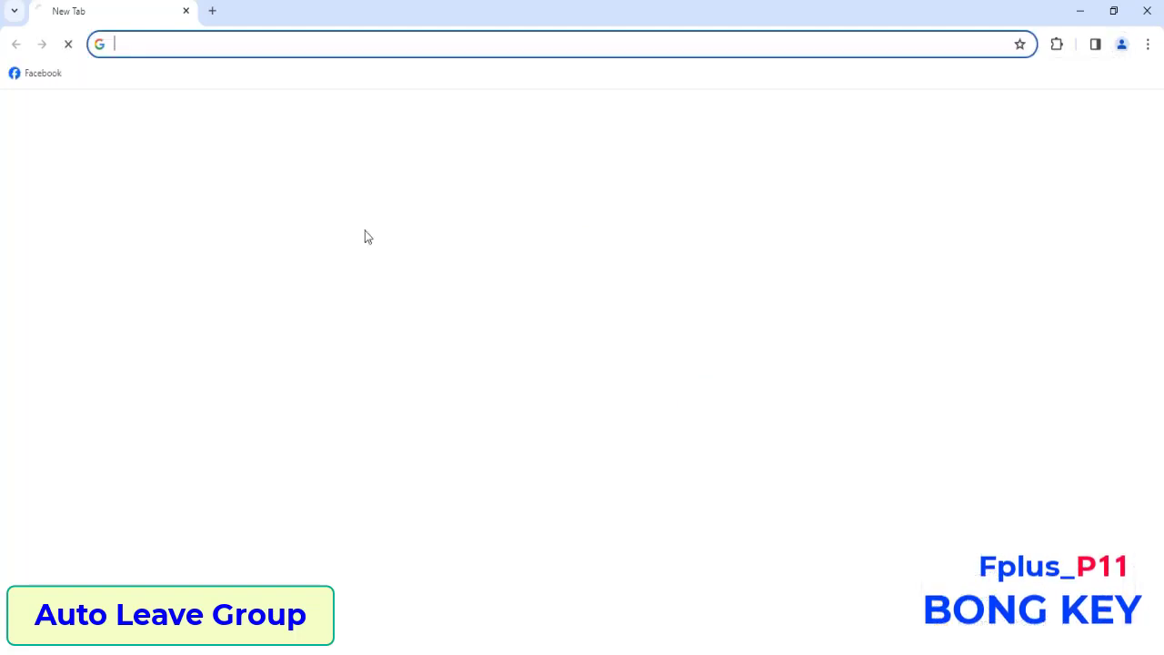
left_click(26, 78)
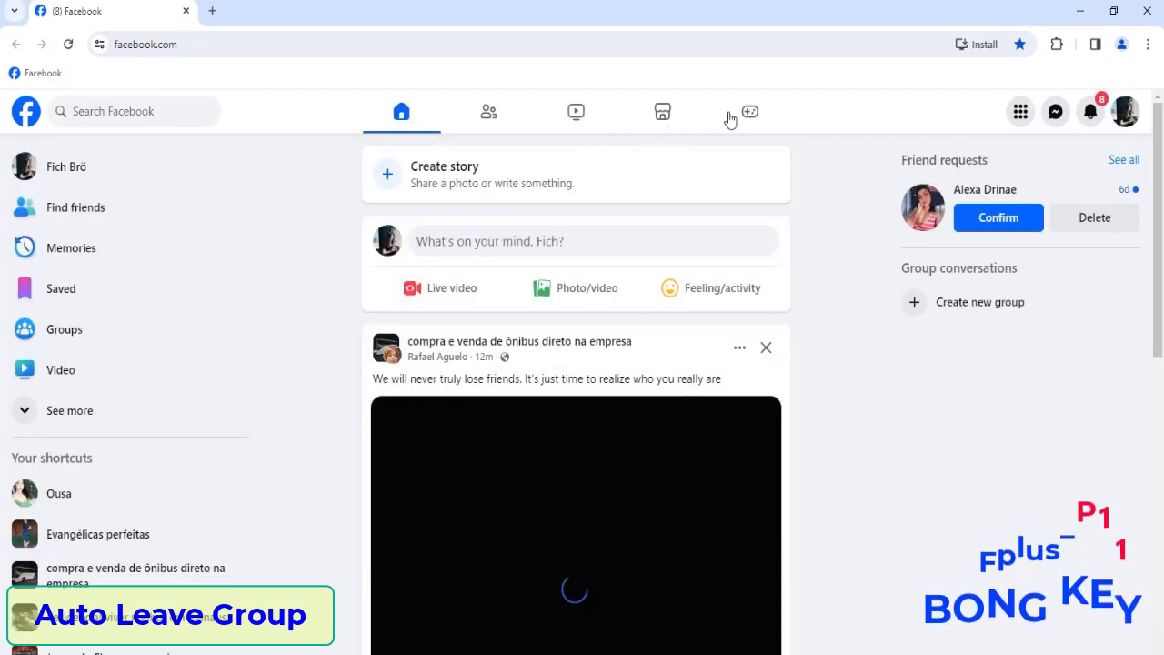
left_click(747, 112)
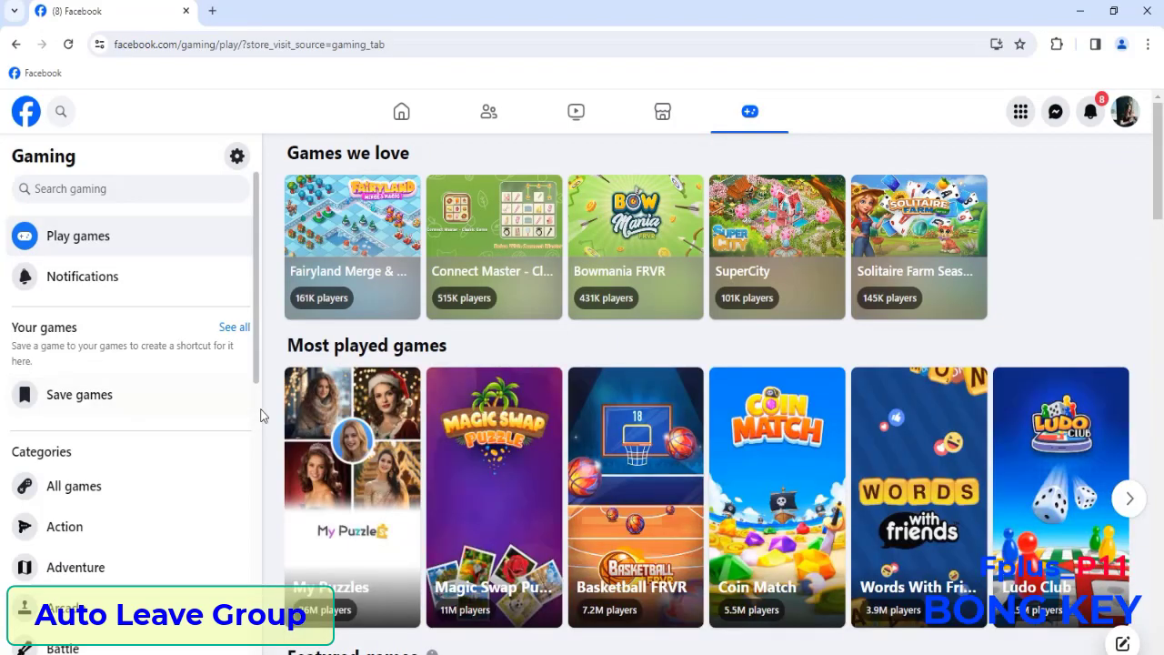
scroll(445, 477, "down", 6)
scroll(455, 482, "down", 2)
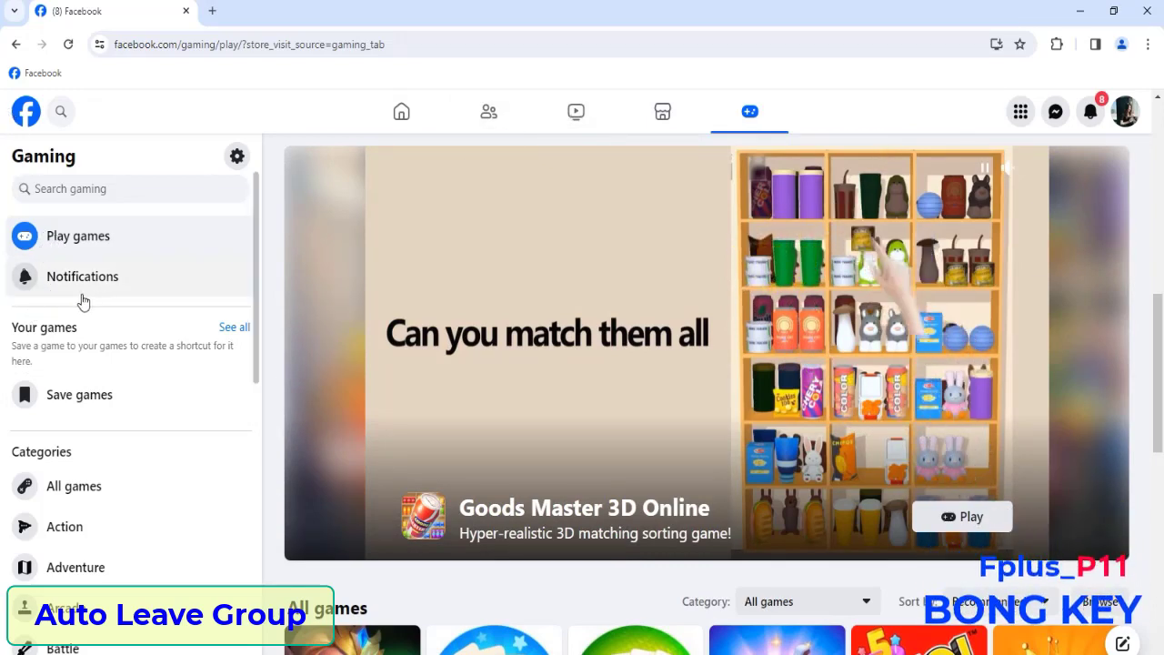
left_click(22, 118)
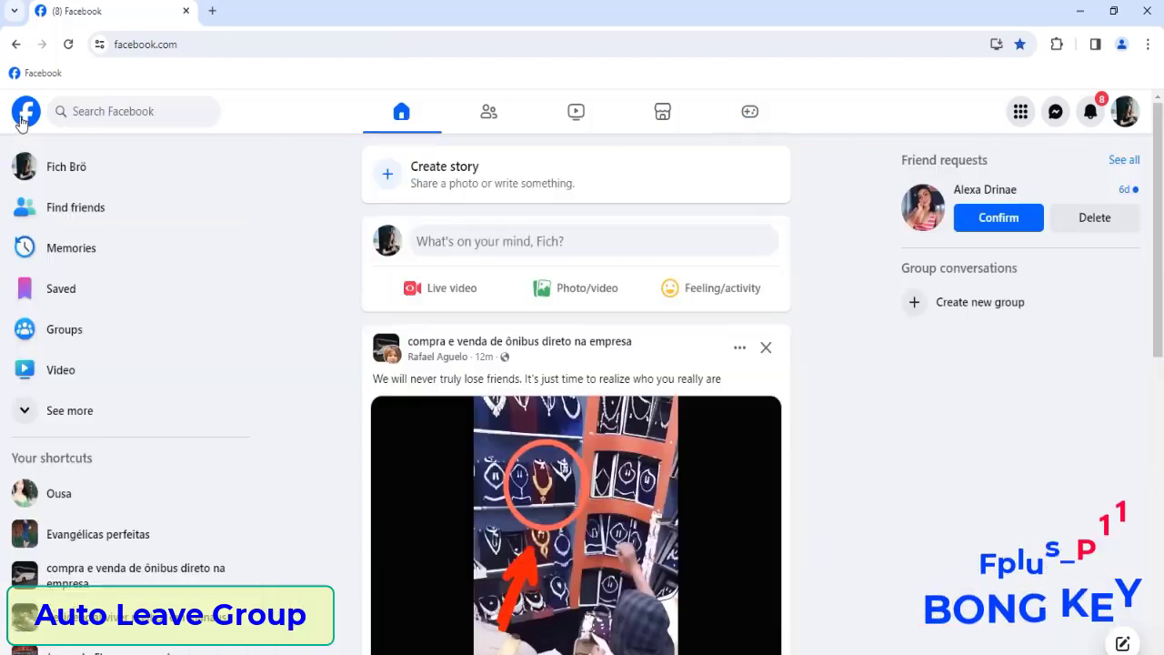
Step: Open the group "Jogos do Flamengo ao vivo" from the groups feed in a new browser tab and look over its discussion page
left_click(62, 329)
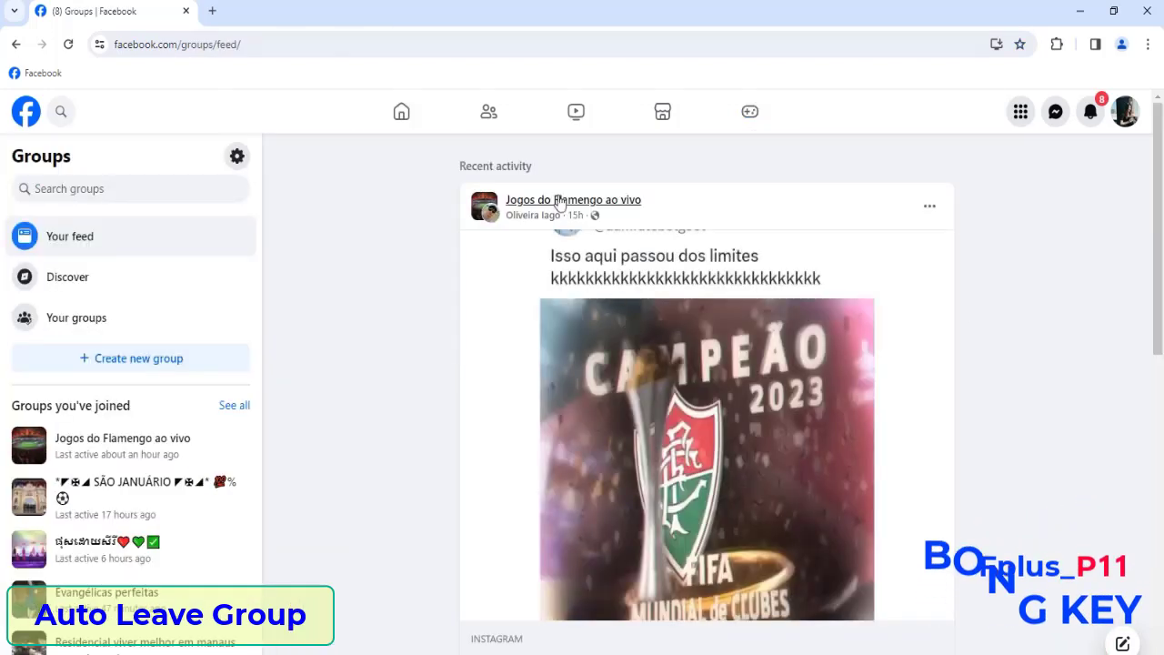
right_click(558, 202)
left_click(600, 210)
left_click(303, 4)
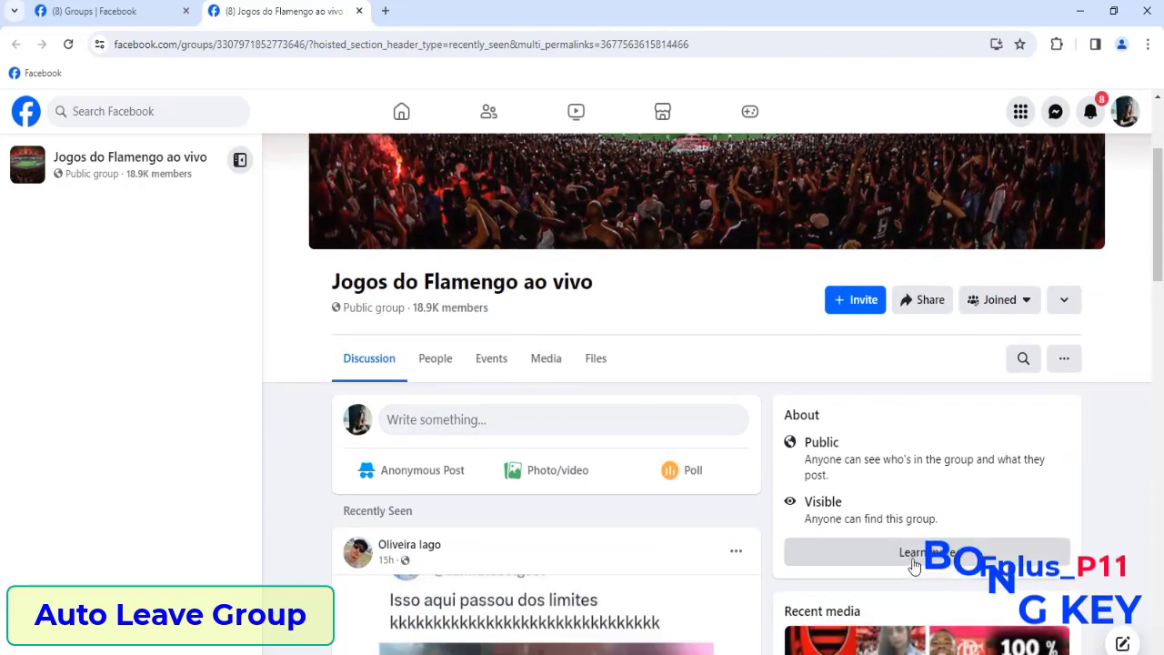
scroll(865, 434, "down", 8)
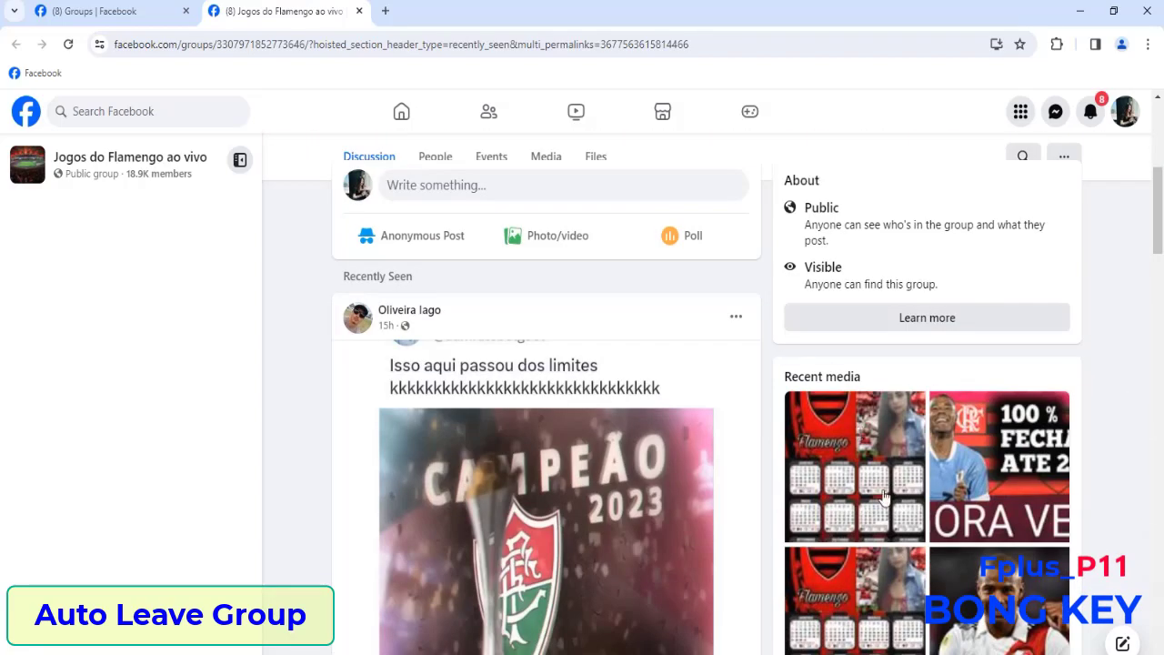
scroll(886, 499, "down", 3)
scroll(494, 454, "up", 10)
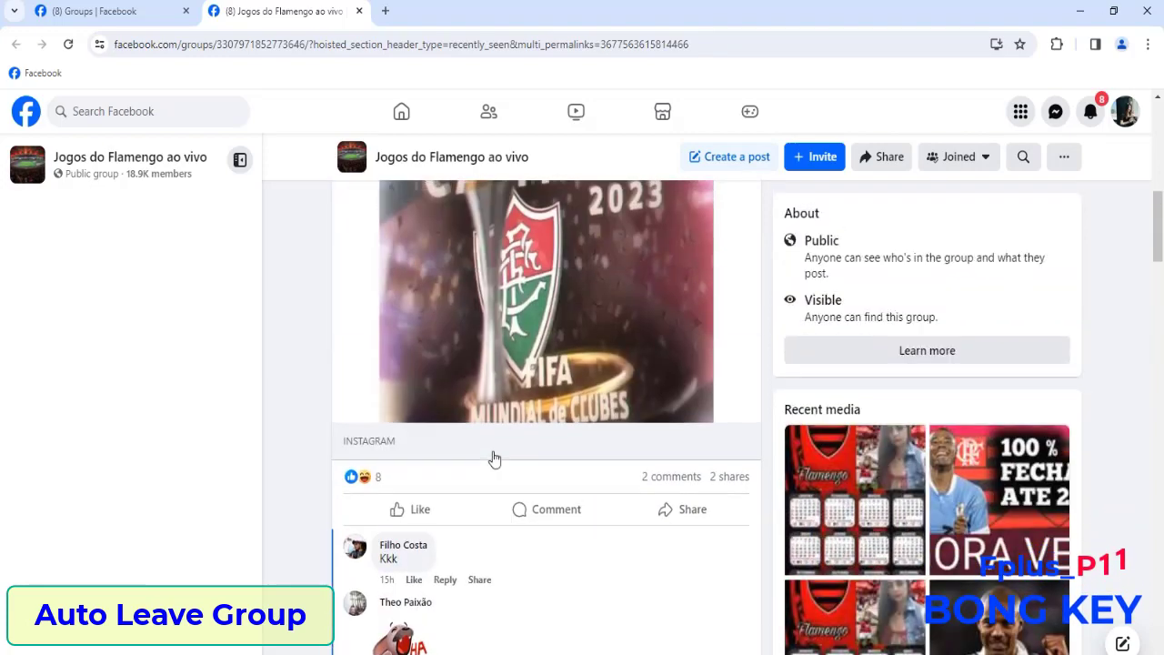
scroll(493, 455, "up", 3)
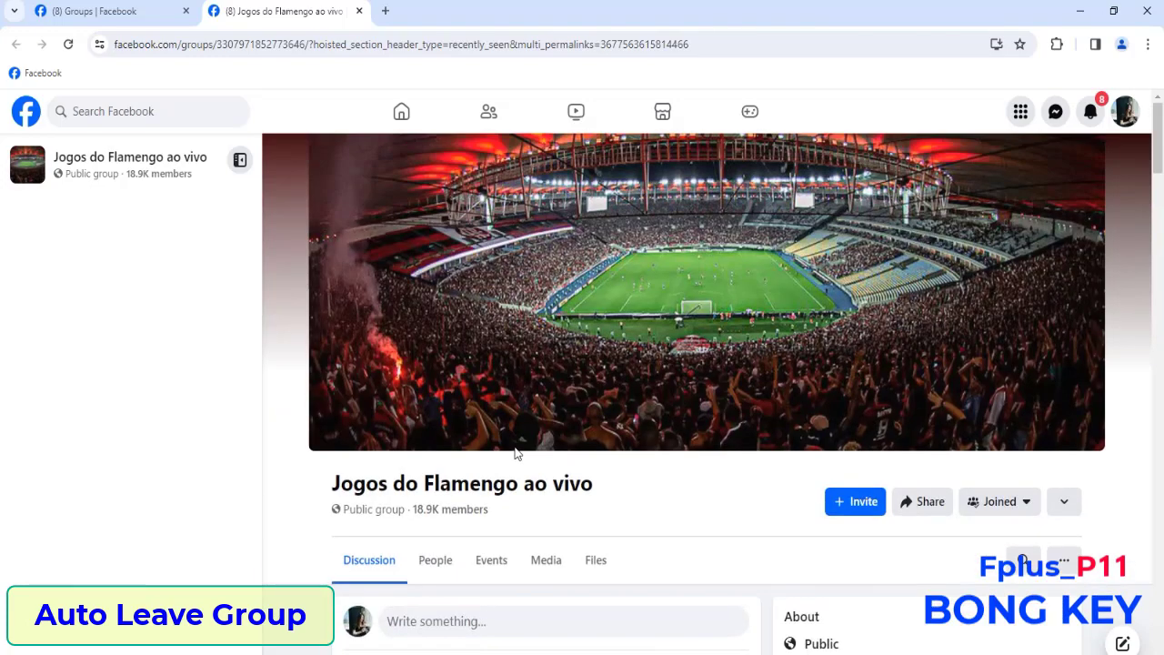
Step: Look through the People, Media and Files sections of the "Jogos do Flamengo ao vivo" group
left_click(436, 561)
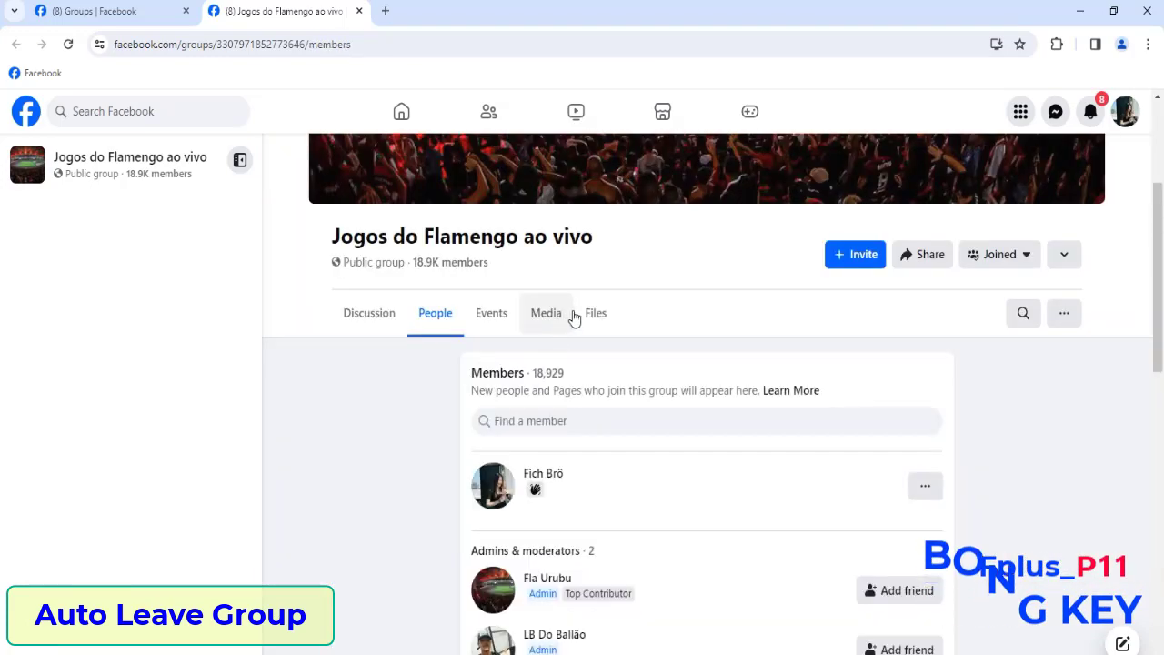
left_click(548, 312)
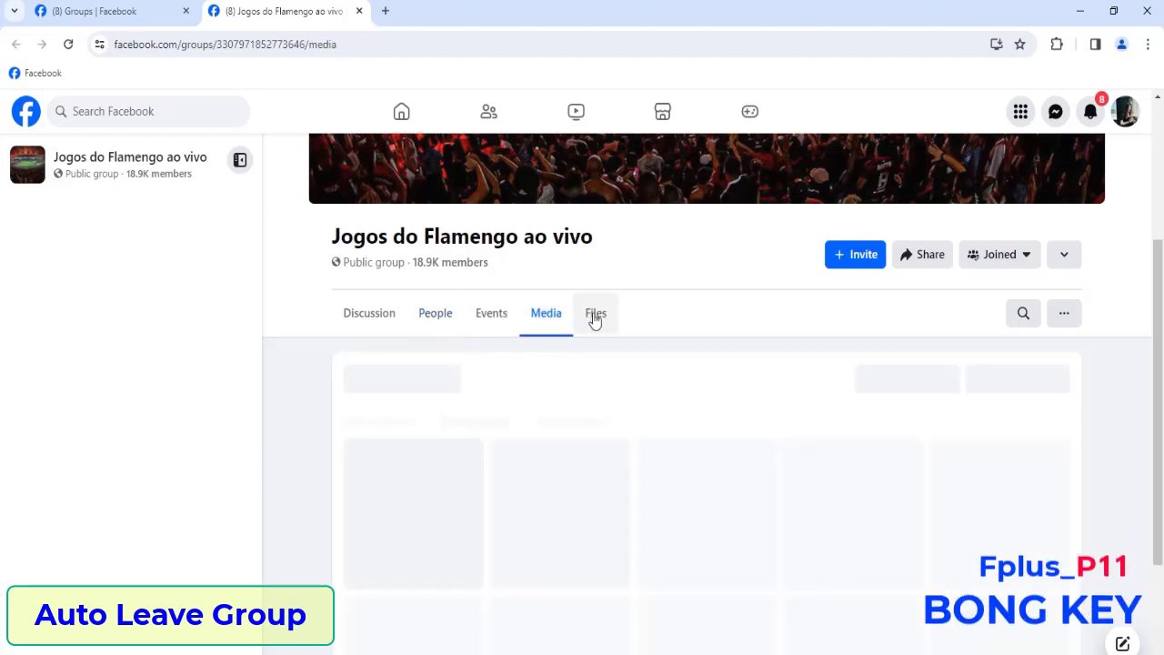
left_click(595, 314)
scroll(569, 330, "up", 3)
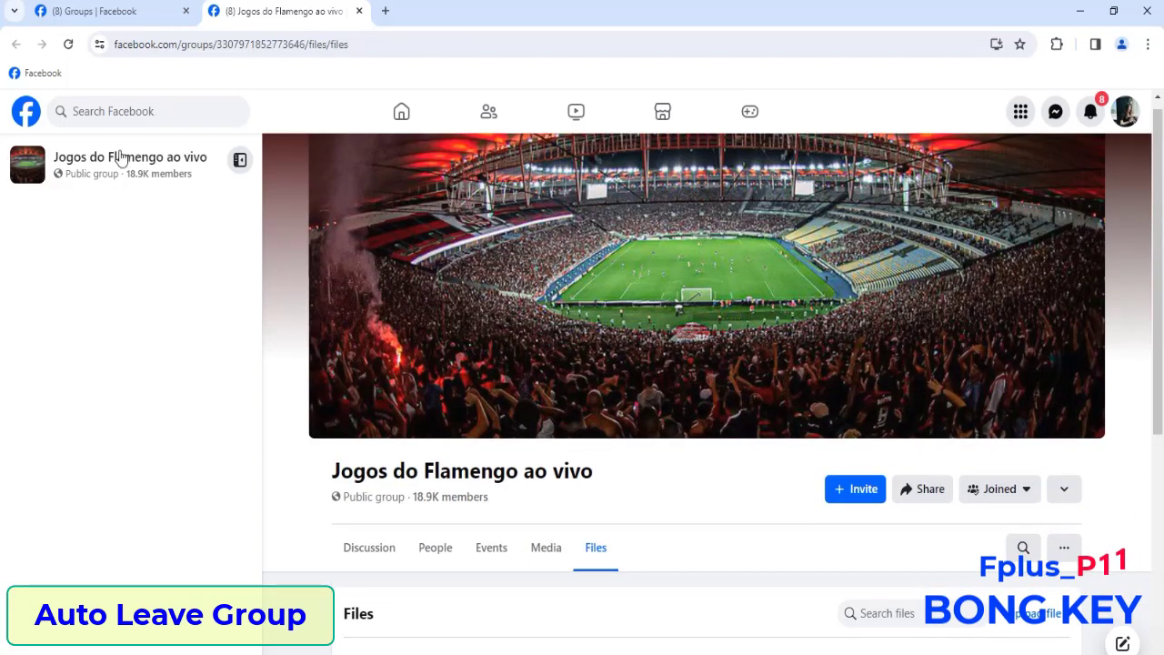
Step: Return to the groups feed and open the "SÃO JANUÁRIO" group in a new browser tab
left_click(138, 11)
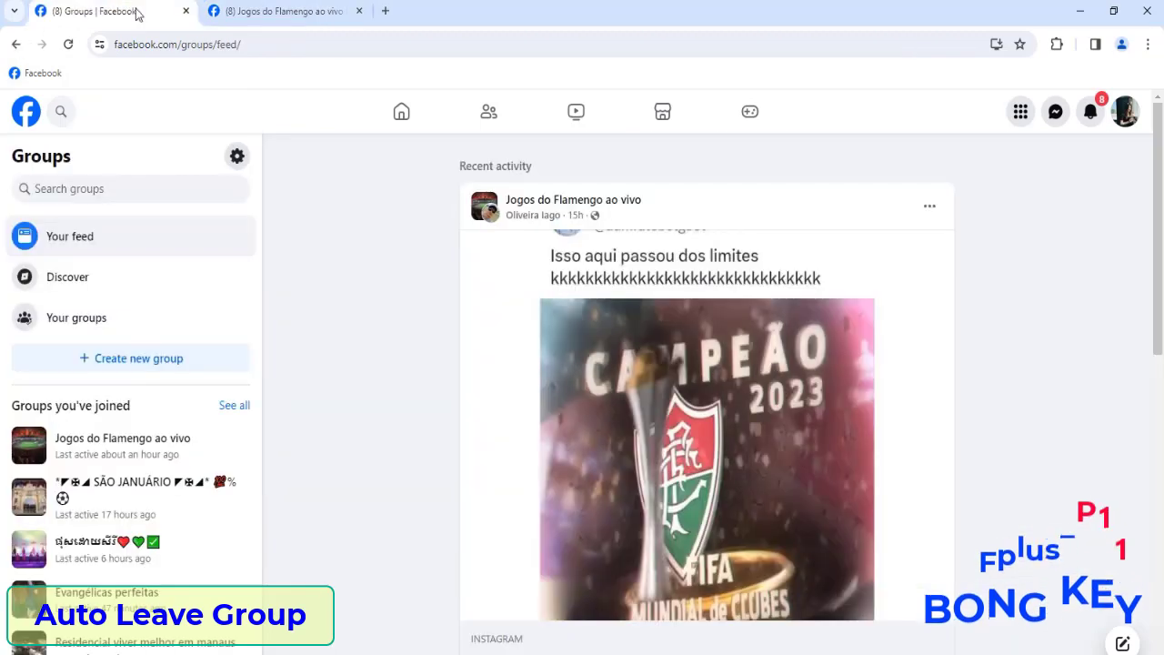
scroll(637, 441, "down", 10)
scroll(622, 437, "up", 3)
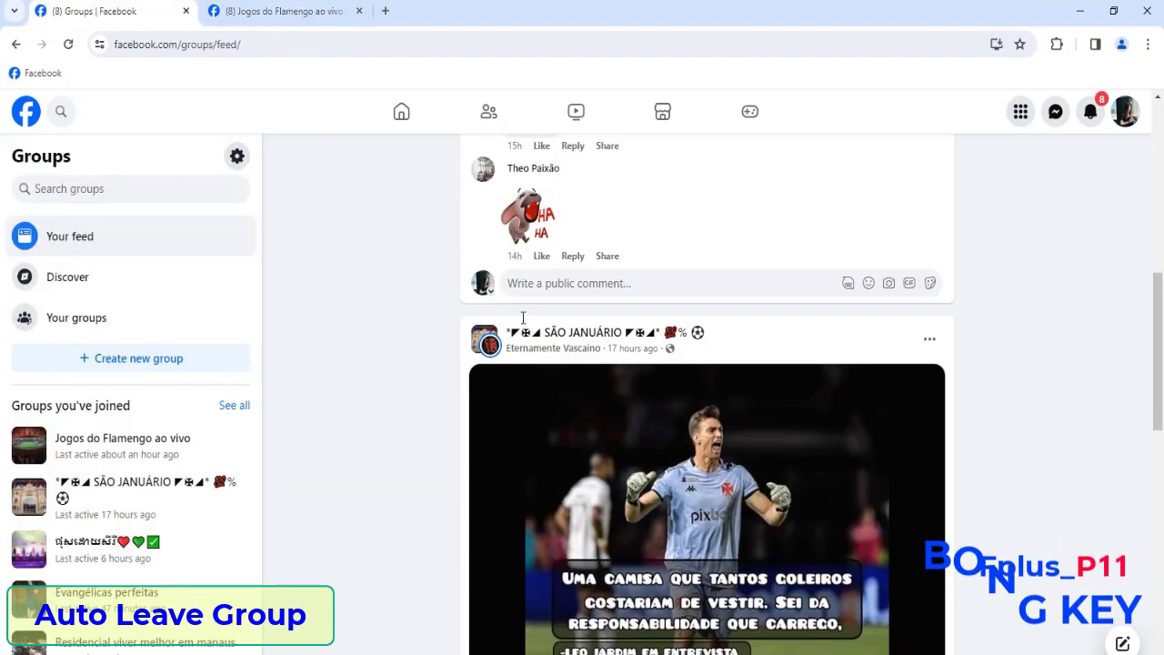
middle_click(582, 418)
left_click(455, 11)
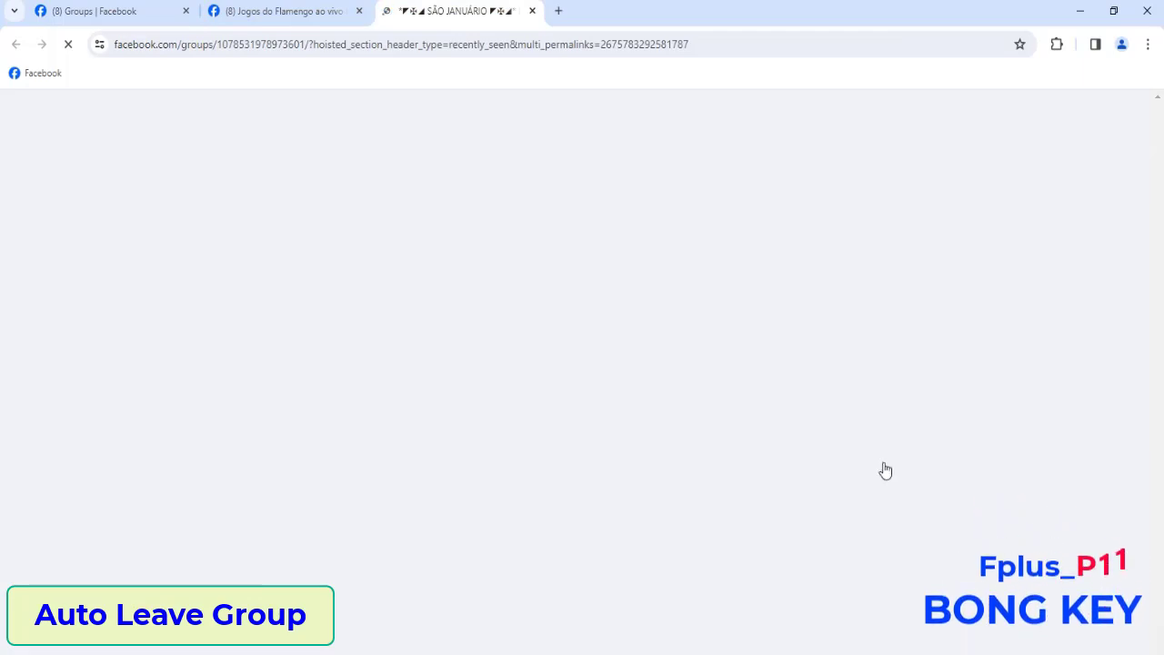
scroll(895, 455, "up", 2)
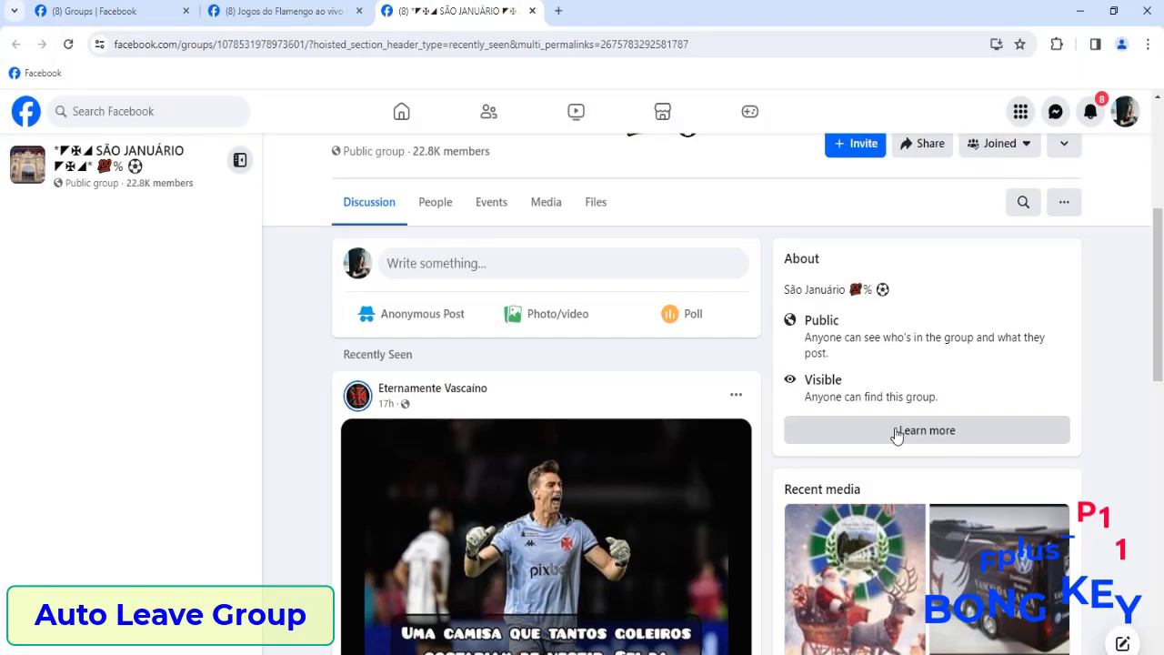
Step: Examine the "SÃO JANUÁRIO" group's about information and member list, and return to its discussion
left_click(895, 433)
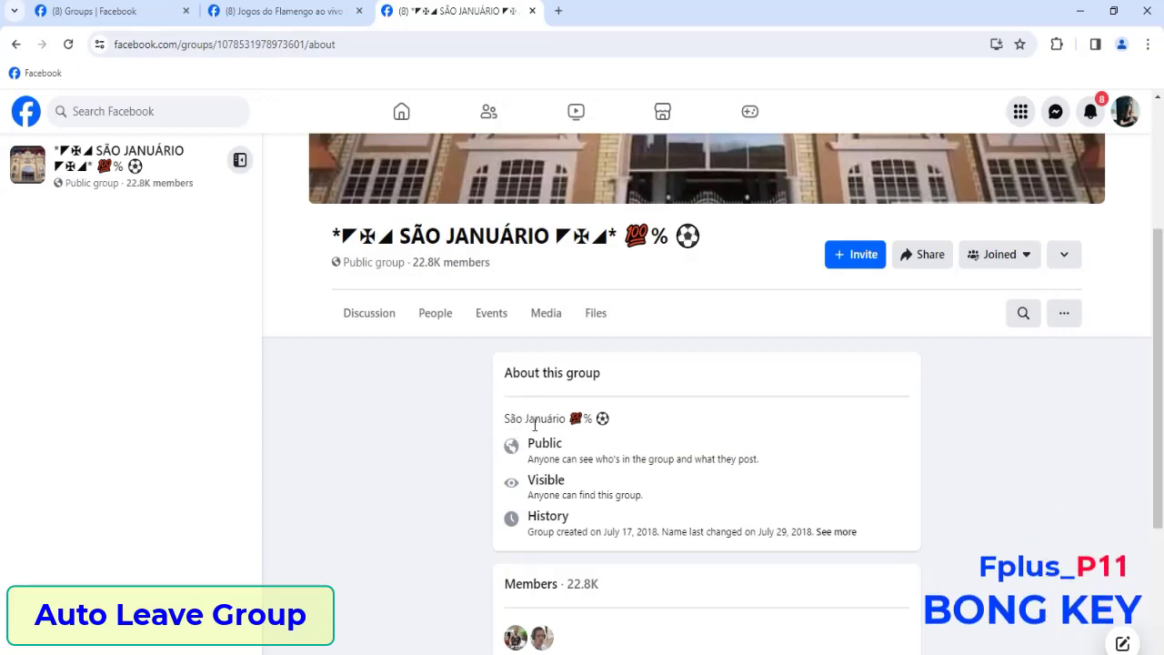
scroll(583, 520, "down", 3)
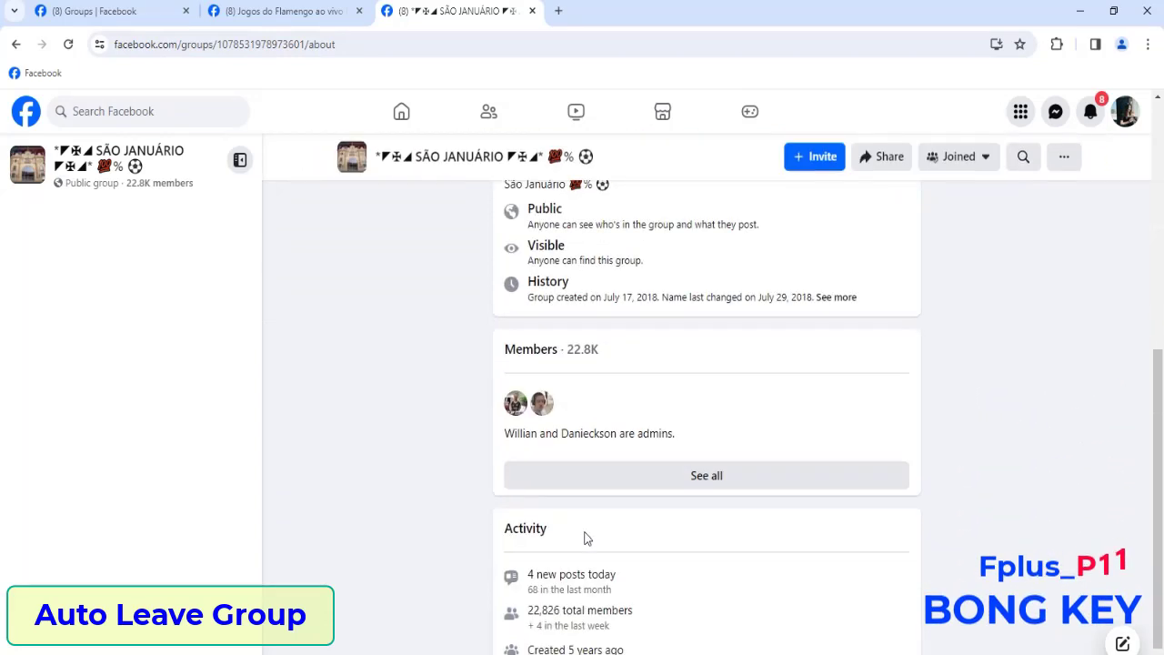
left_click(710, 454)
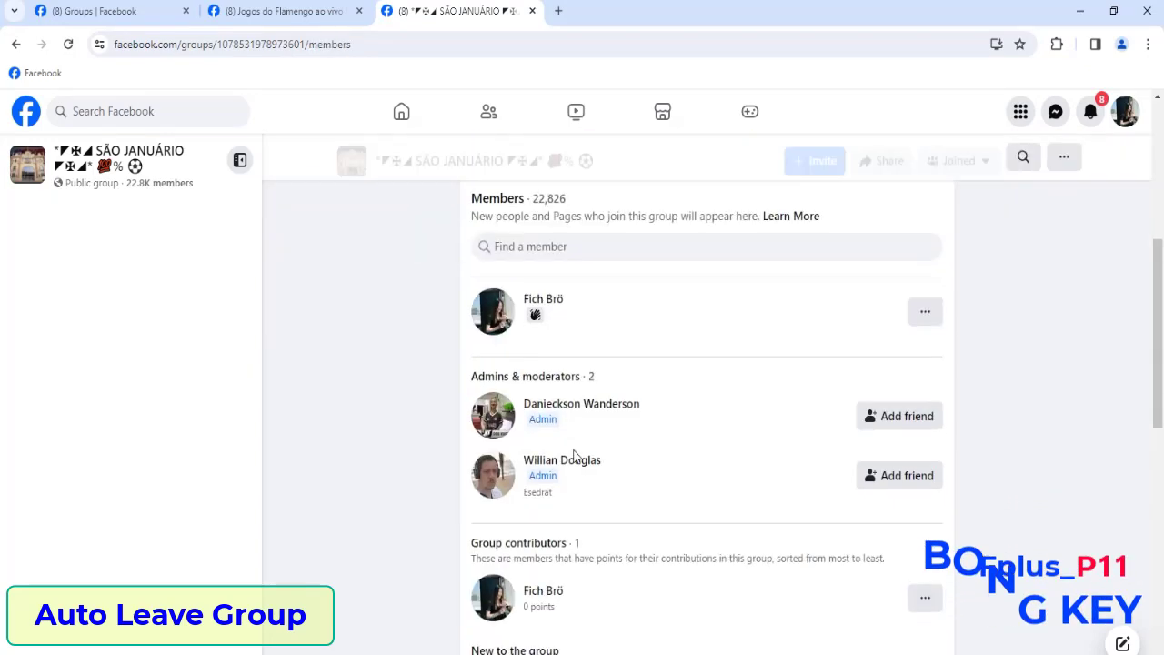
scroll(571, 490, "down", 5)
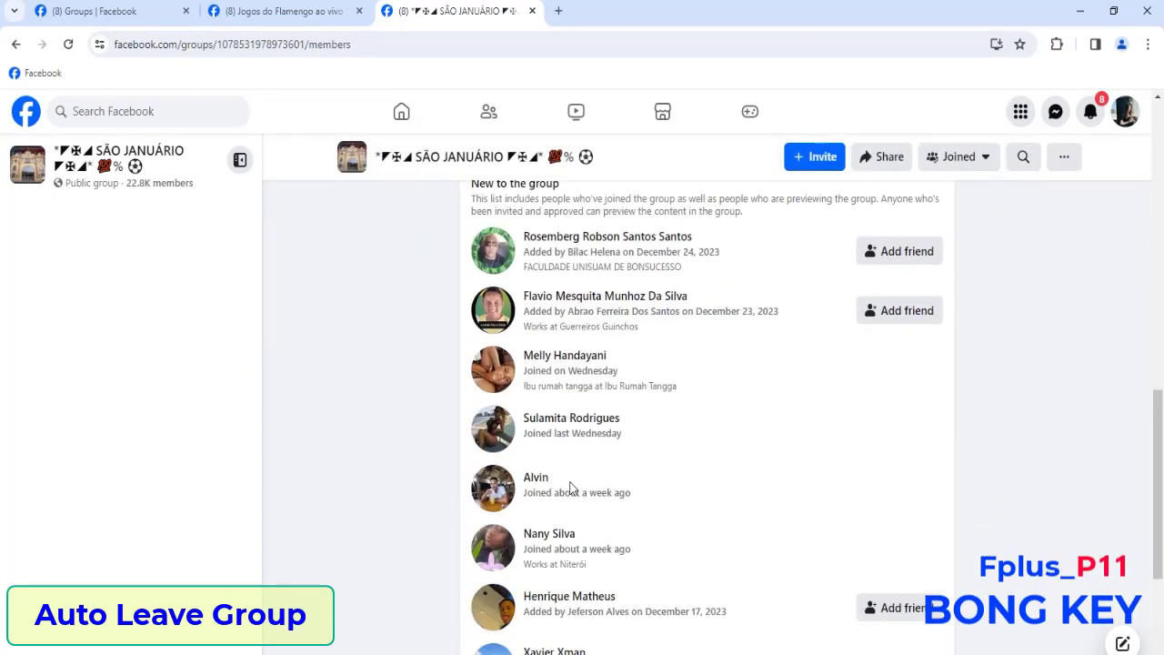
scroll(572, 485, "up", 10)
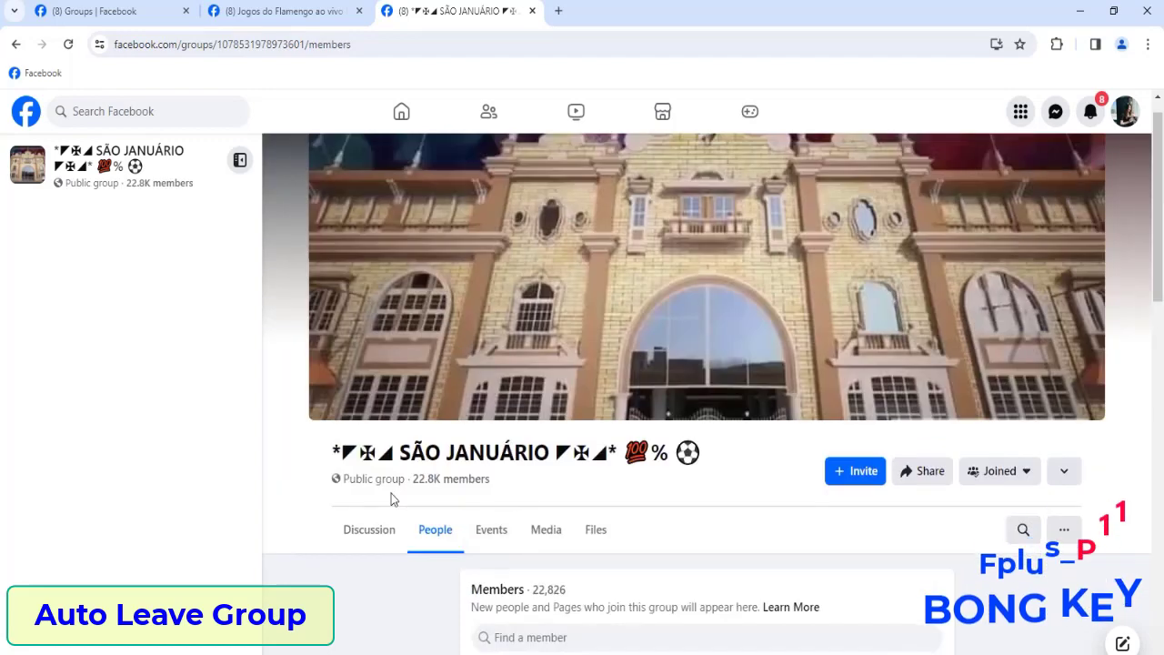
left_click(358, 538)
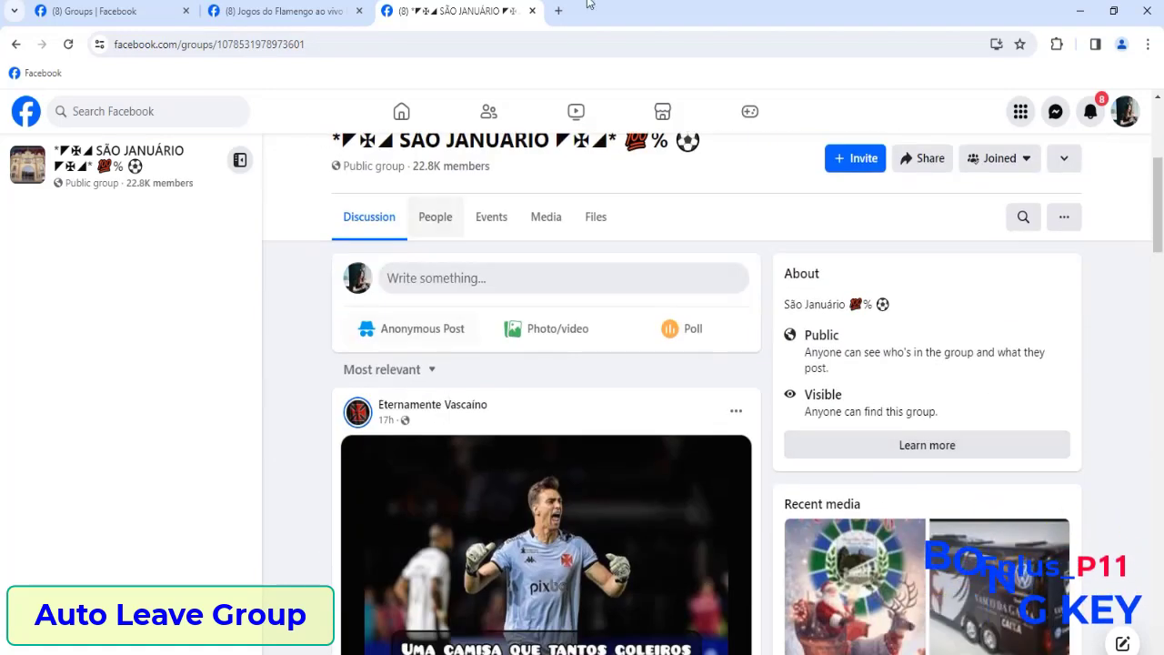
Step: Return to FPlus, disable leaving groups by privacy, and choose not to check the members count
left_click(1080, 11)
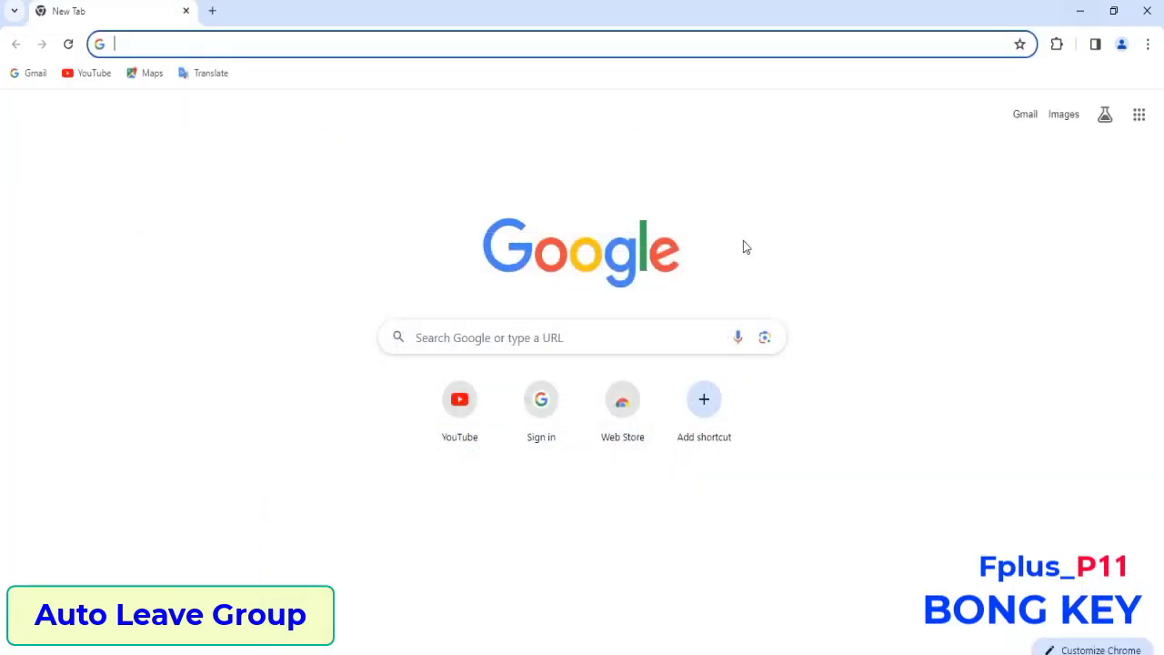
left_click(1093, 8)
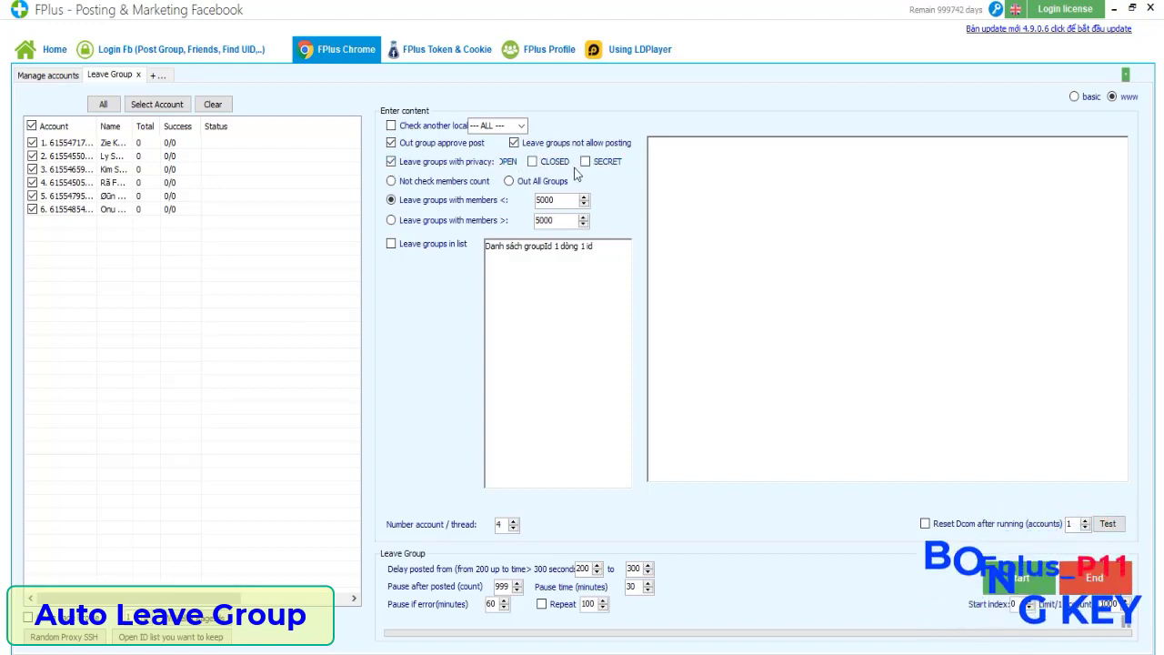
left_click(391, 162)
left_click(391, 181)
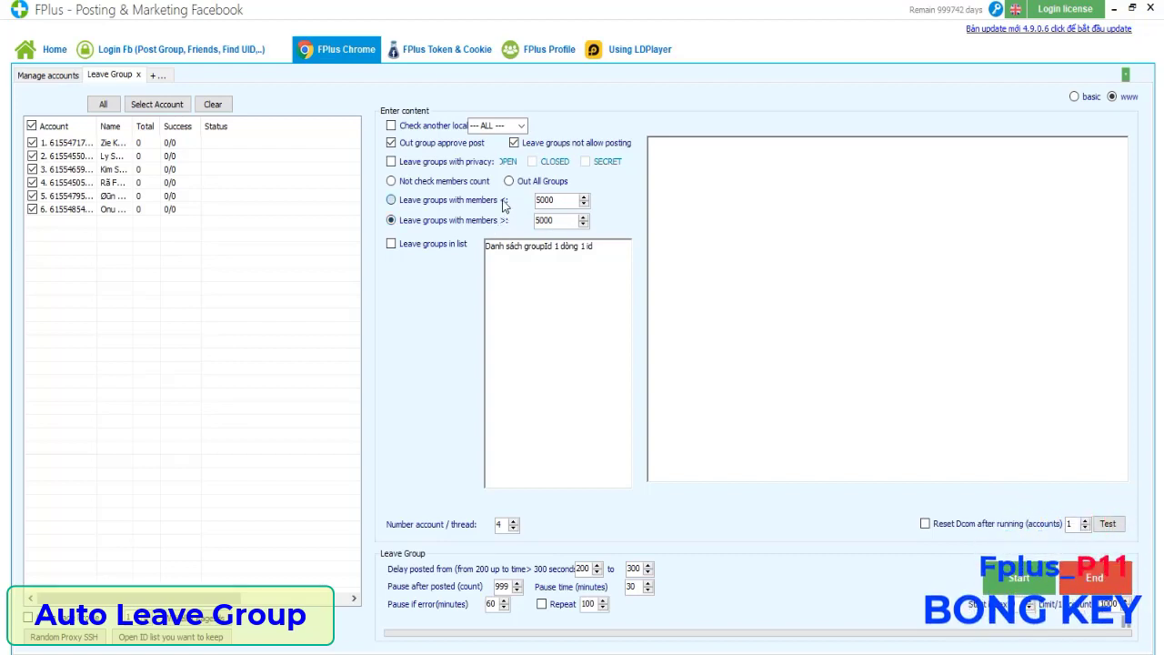
Step: Choose not to check the members count, and switch leaving groups in the list on and back off
left_click(504, 204)
left_click(391, 181)
left_click_drag(612, 250, 390, 249)
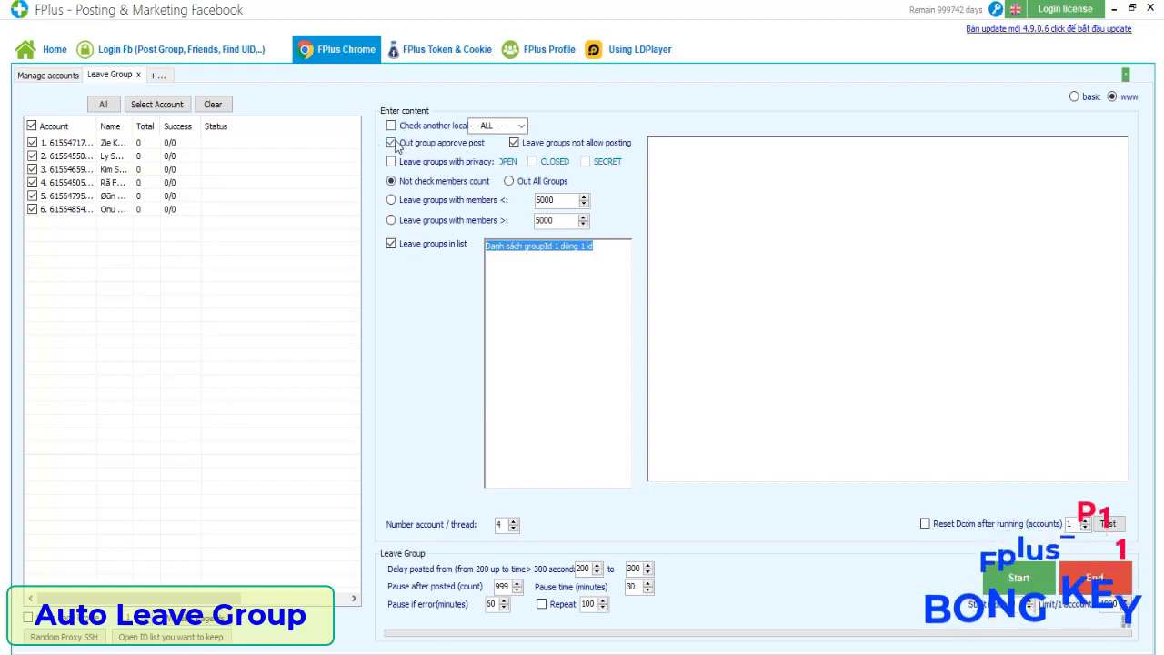
left_click(392, 182)
left_click(391, 243)
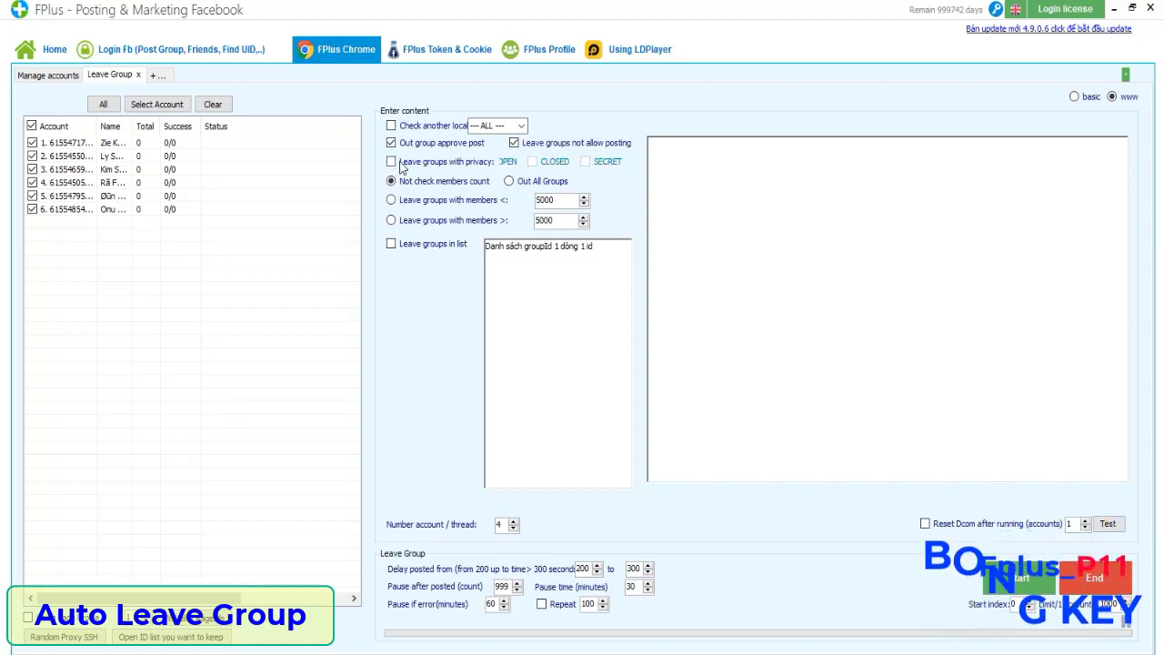
left_click(390, 246)
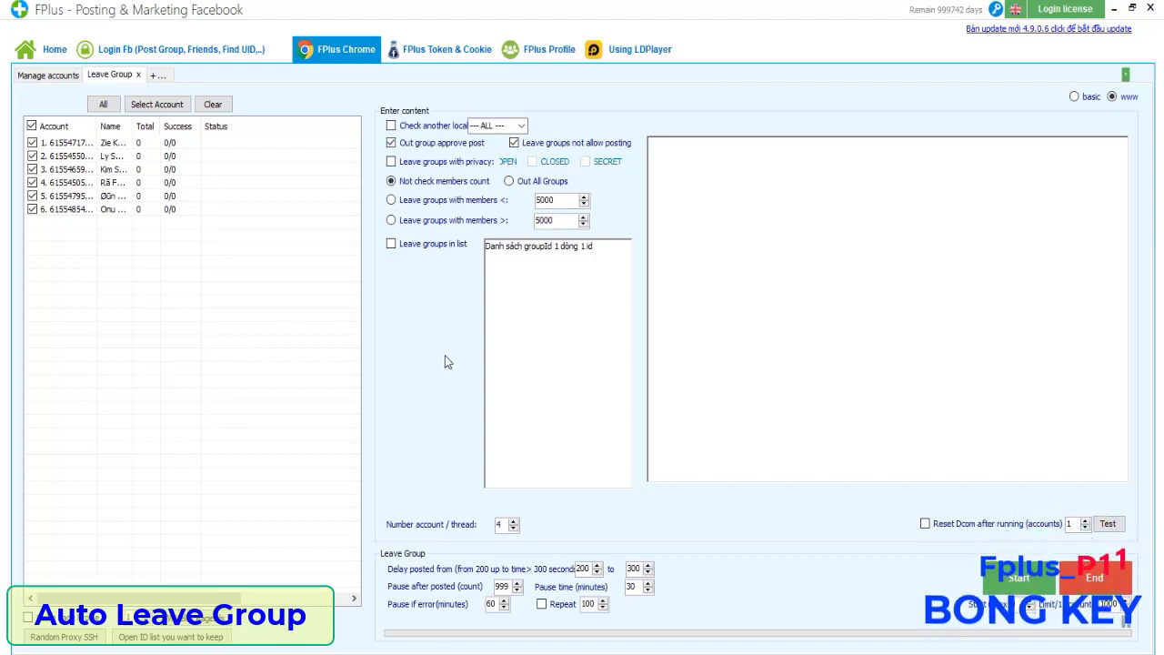
Step: Set the number of accounts per thread to 6 and the delay range to 5 to 9 seconds
left_click_drag(503, 524, 467, 527)
type("5")
double_click(636, 567)
type("9")
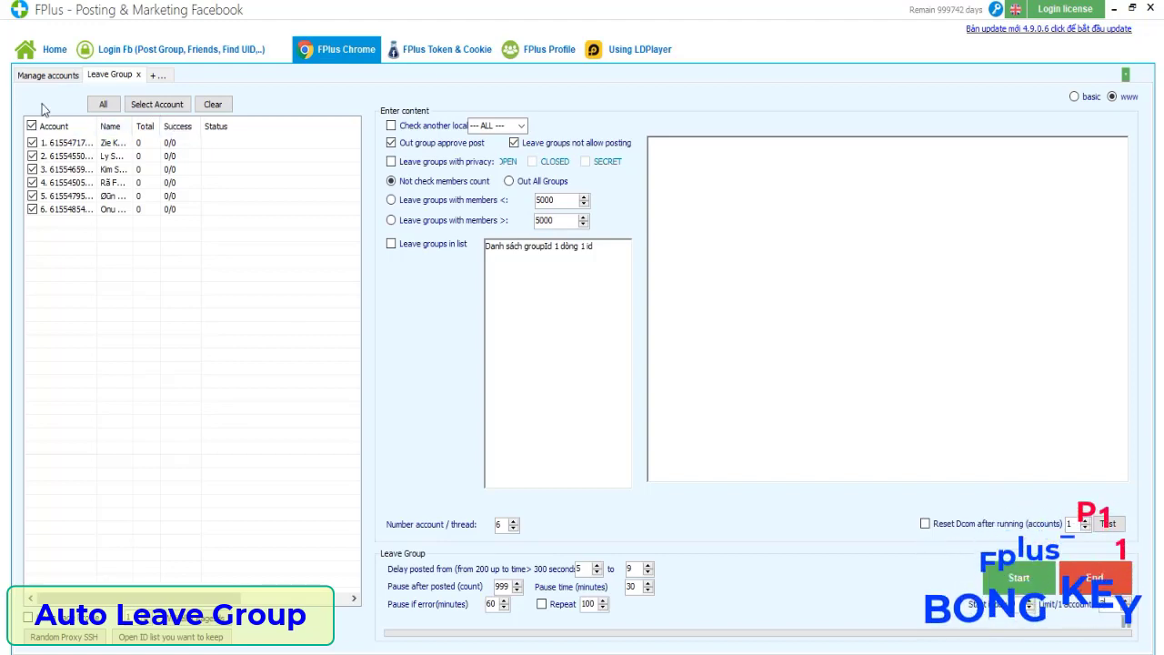
Step: Look through the group counts in the managed accounts list and return to the Leave Group task
left_click(48, 75)
scroll(656, 402, "down", 6)
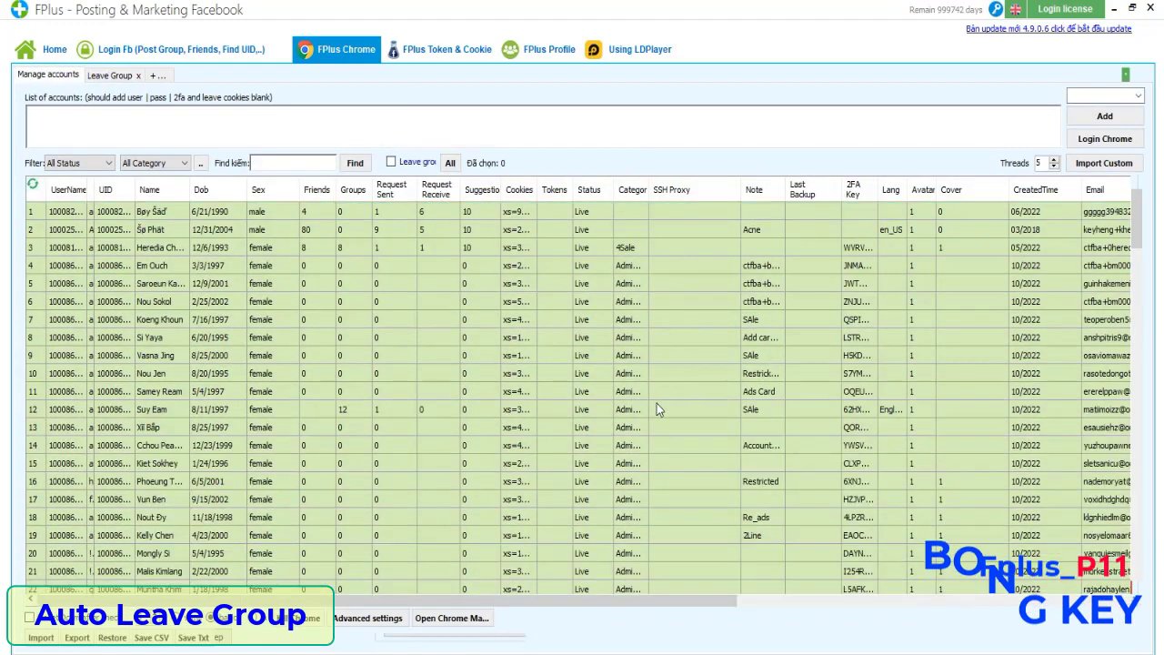
scroll(544, 405, "down", 13)
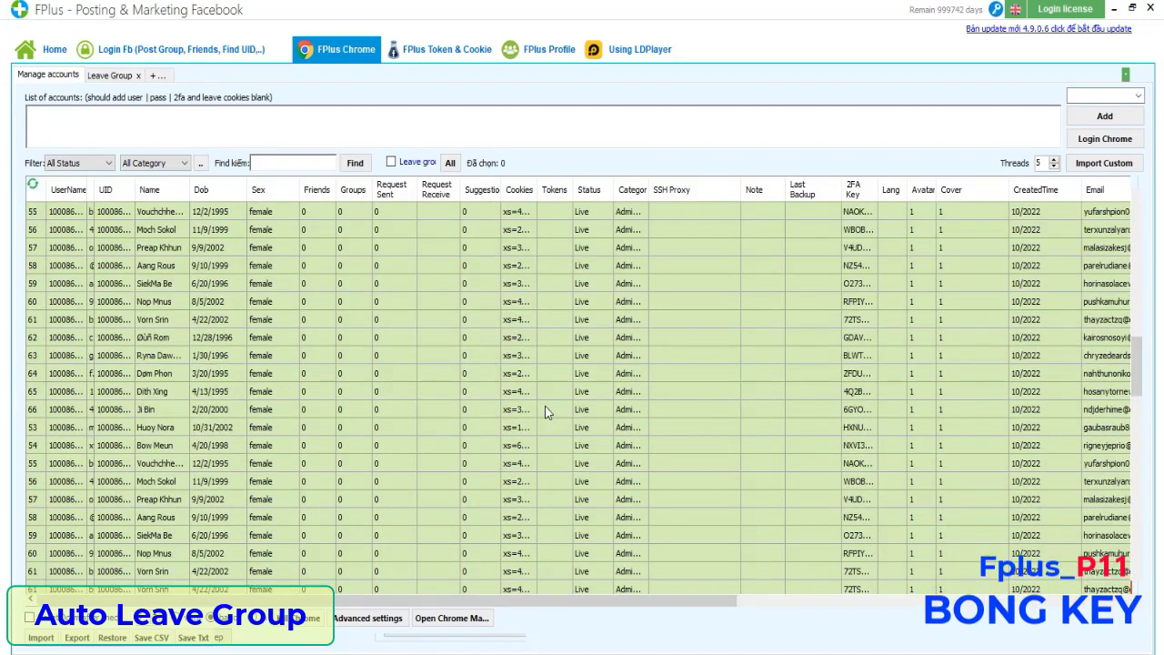
left_click(357, 211)
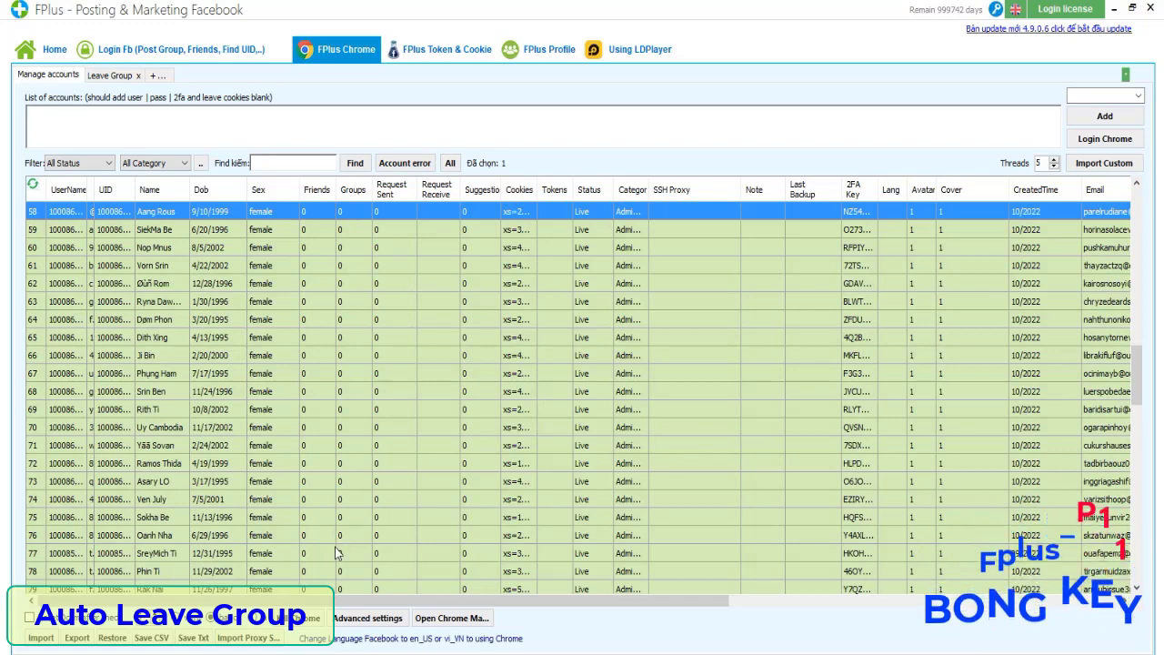
scroll(337, 545, "down", 2)
scroll(337, 544, "down", 1)
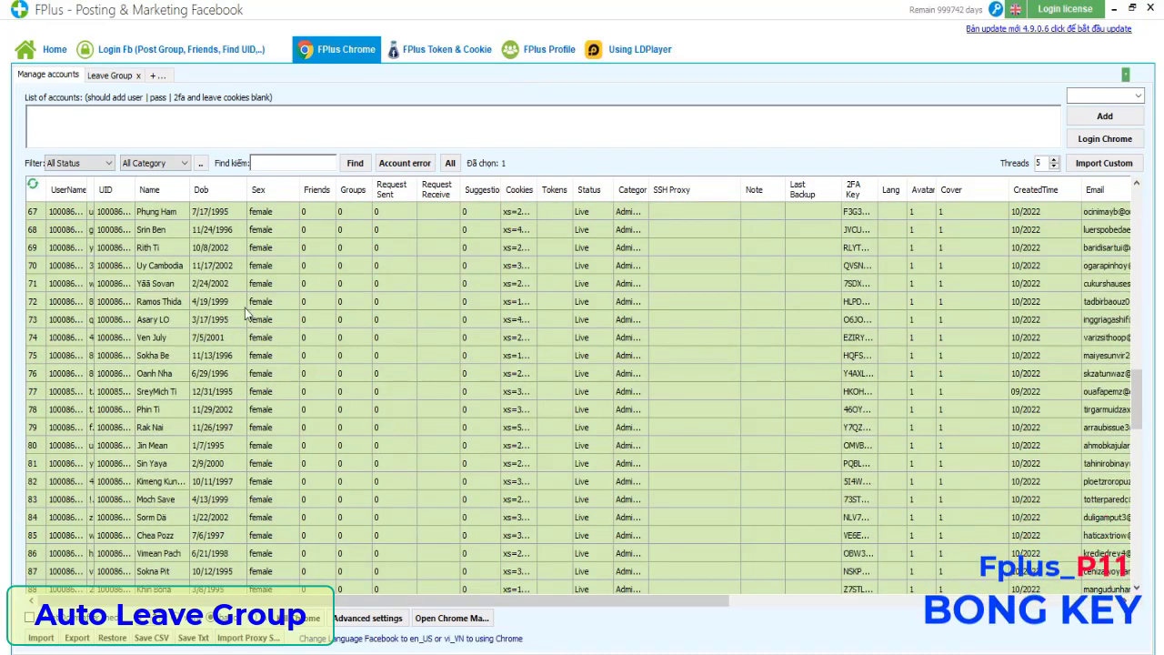
left_click(108, 77)
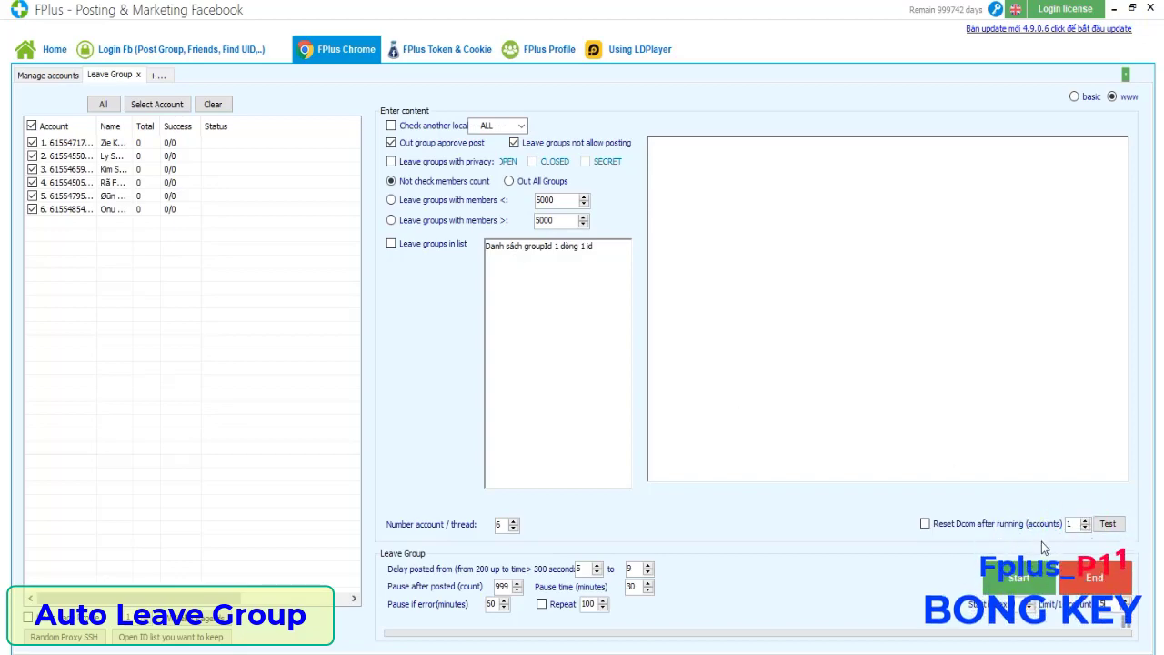
Step: Start the Leave Group task for the selected accounts, dismissing the text file selection dialog without choosing a file
left_click(1022, 580)
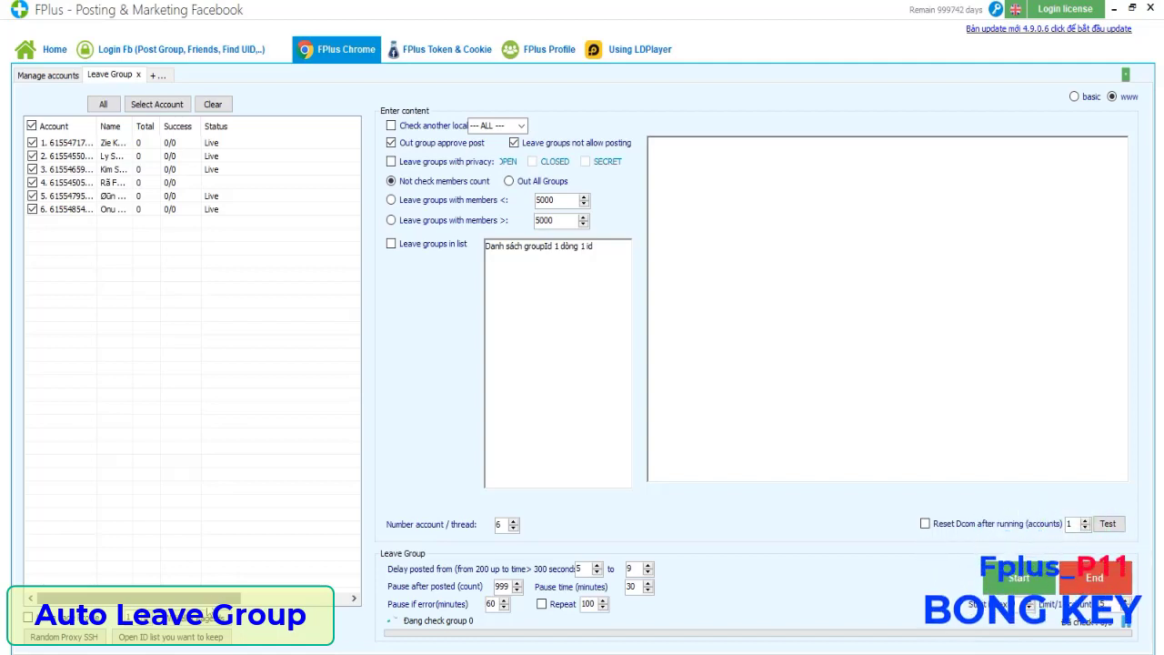
left_click(209, 640)
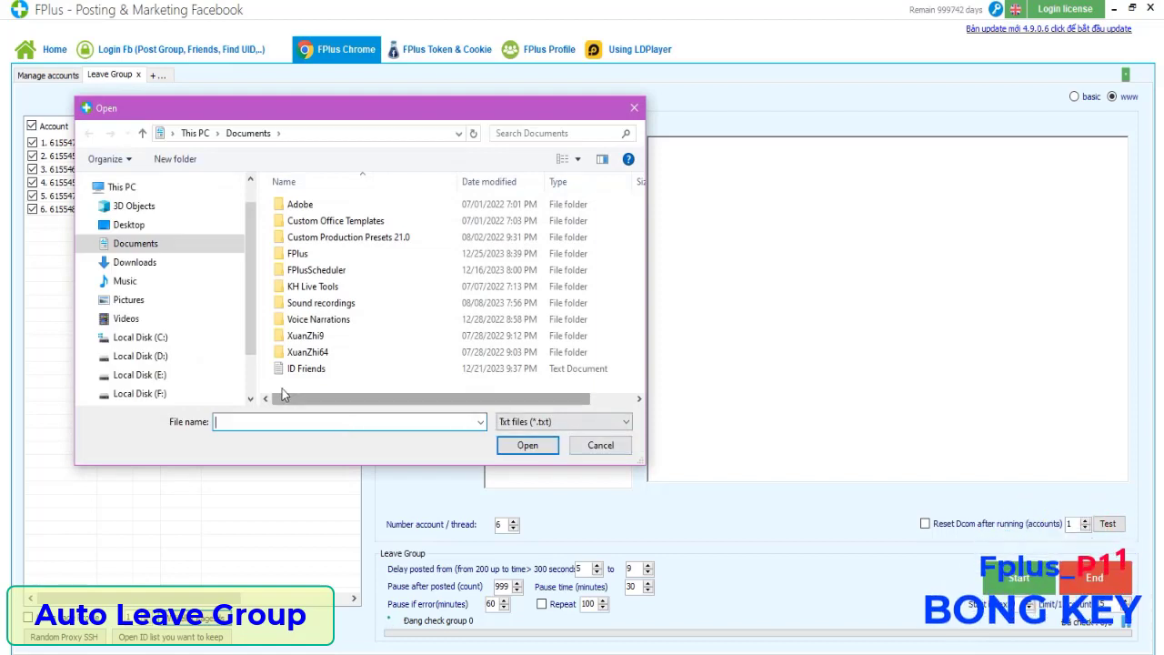
left_click(606, 449)
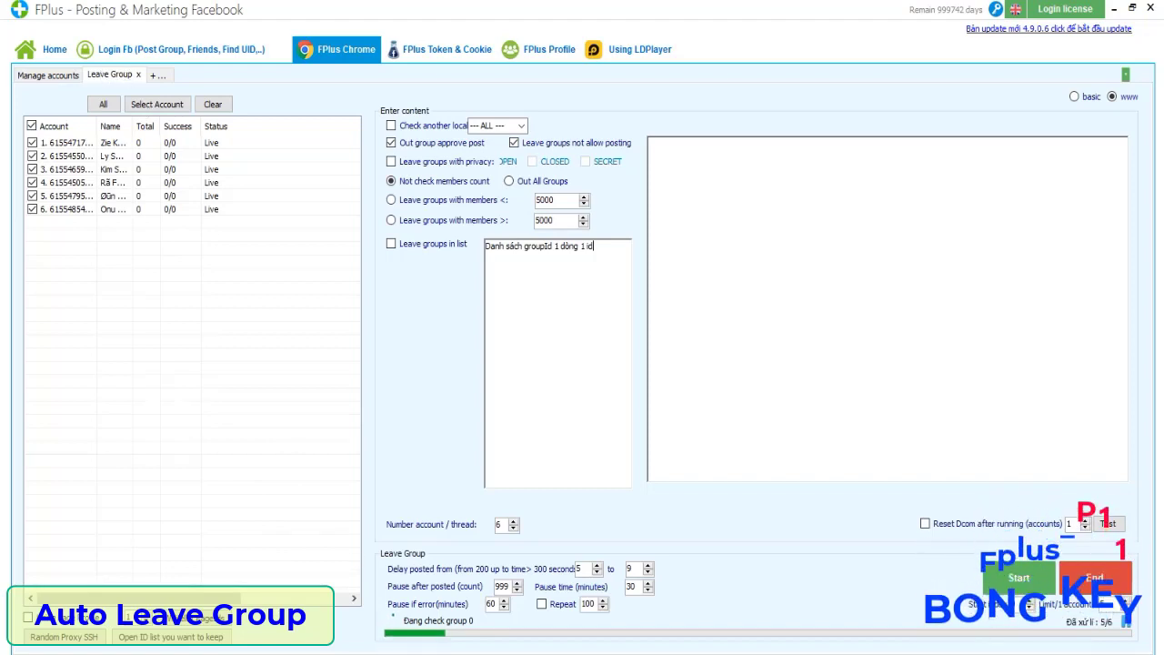
Step: View the Chrome window manager and return to the Leave Group task to check its progress
left_click(359, 566)
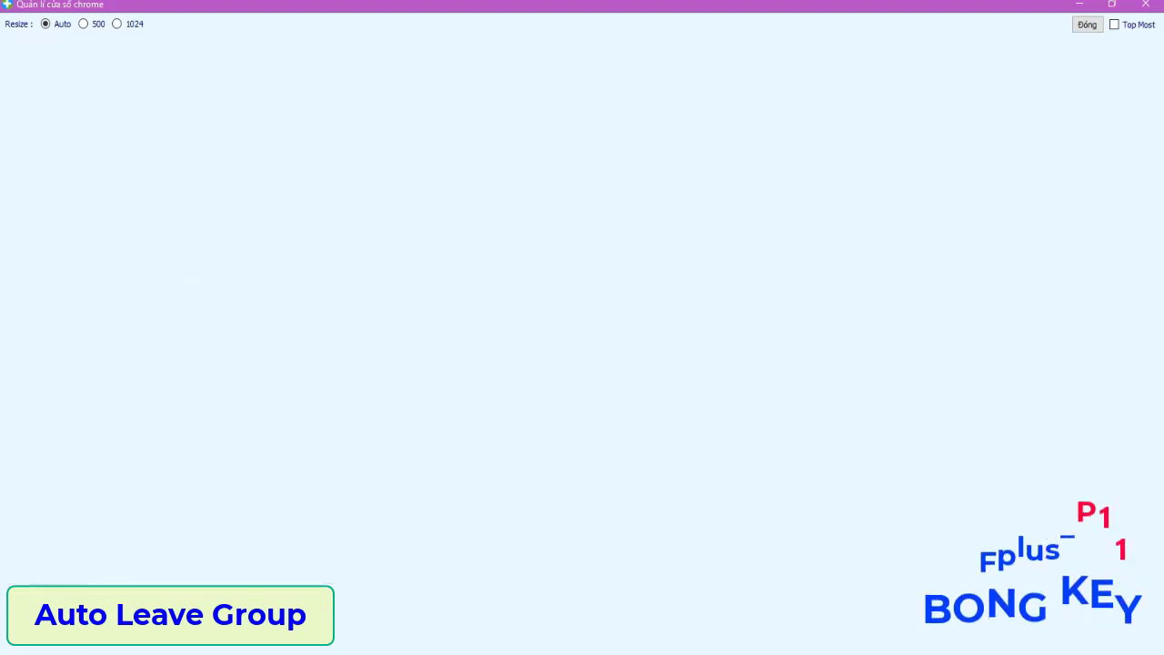
left_click(234, 633)
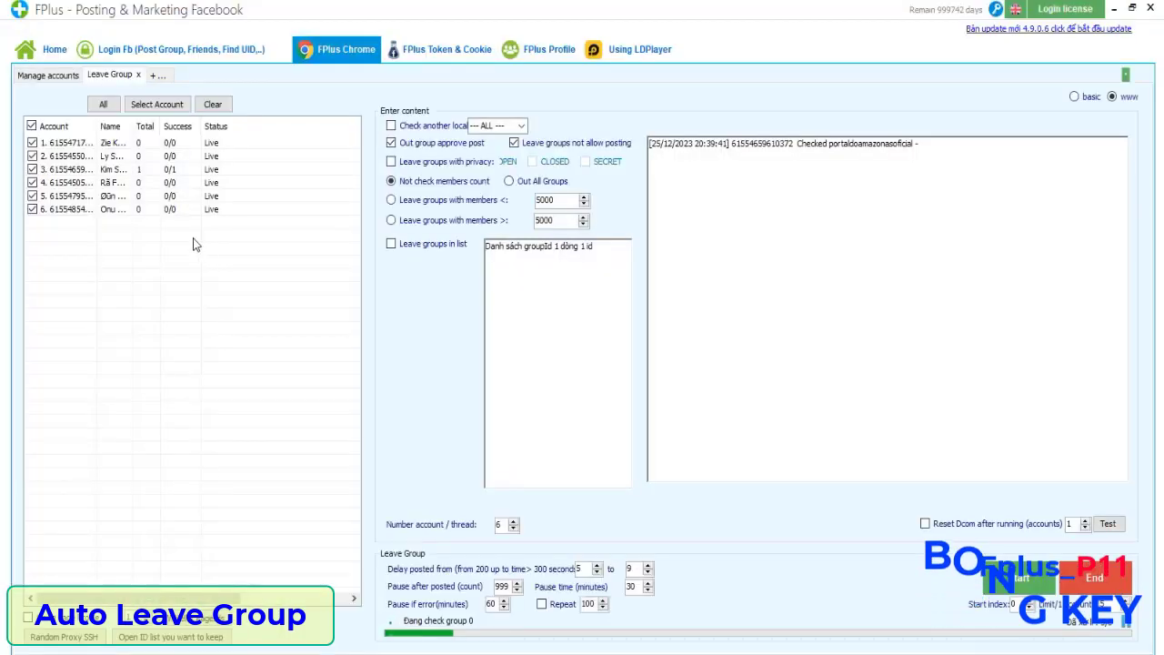